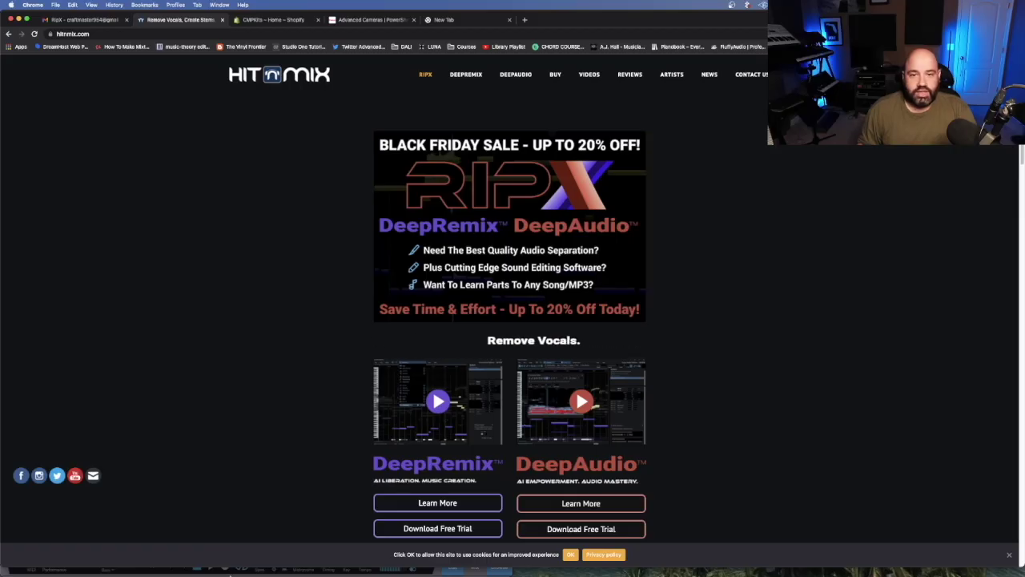
- Show the hitnmix.com RipX page with its sale banner and the DeepRemix and DeepAudio products
mouse_move(225, 572)
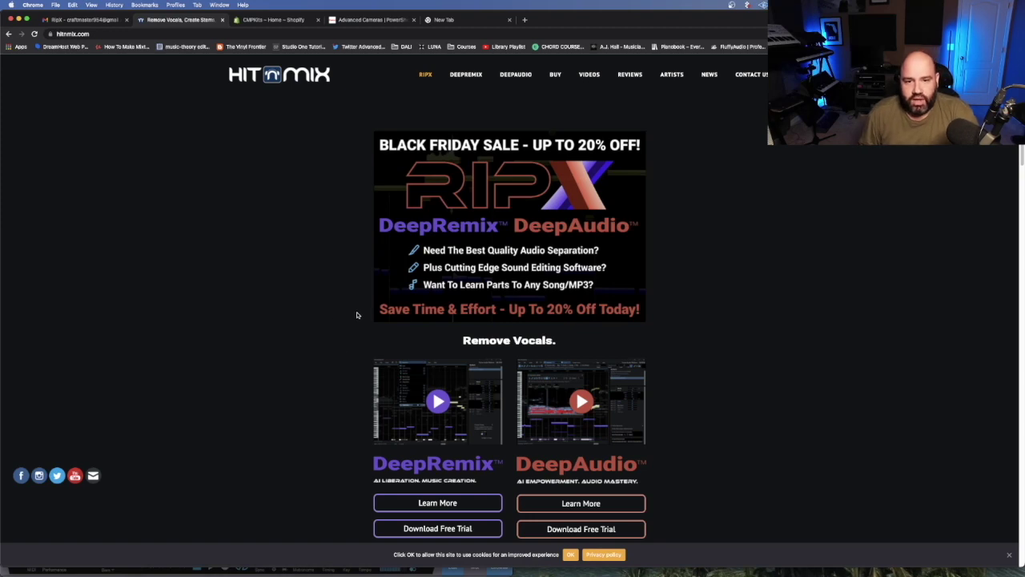
- Scroll through the DeepRemix and DeepAudio feature lists on the RipX page
scroll(358, 317, down, 2)
scroll(357, 317, down, 5)
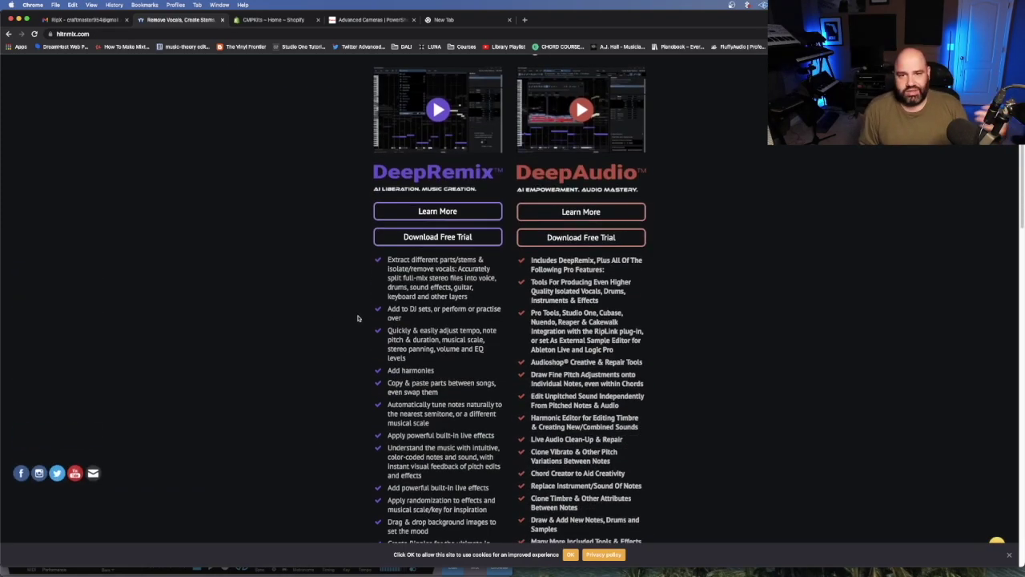
scroll(357, 317, down, 1)
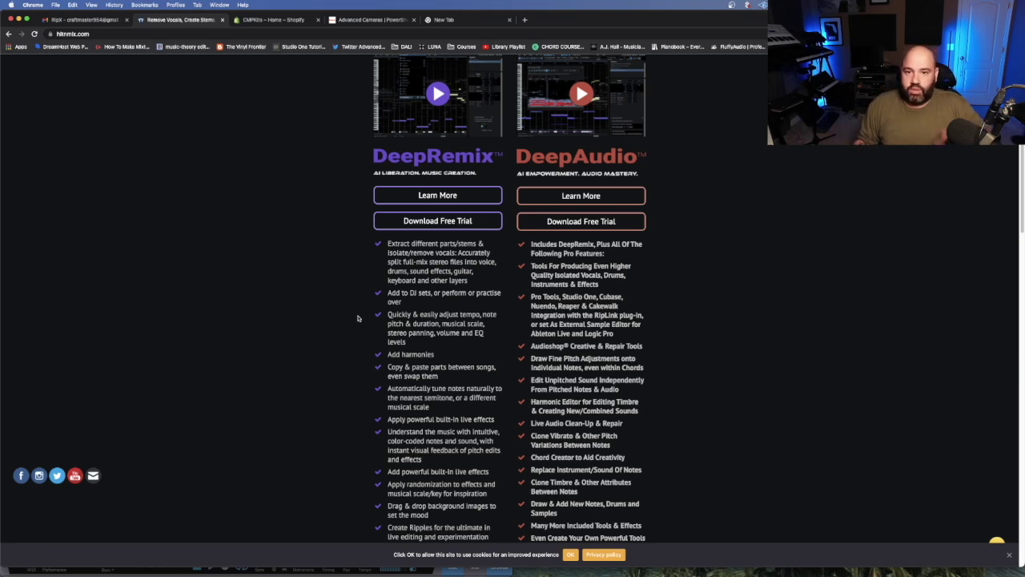
scroll(376, 333, up, 1)
scroll(375, 334, down, 2)
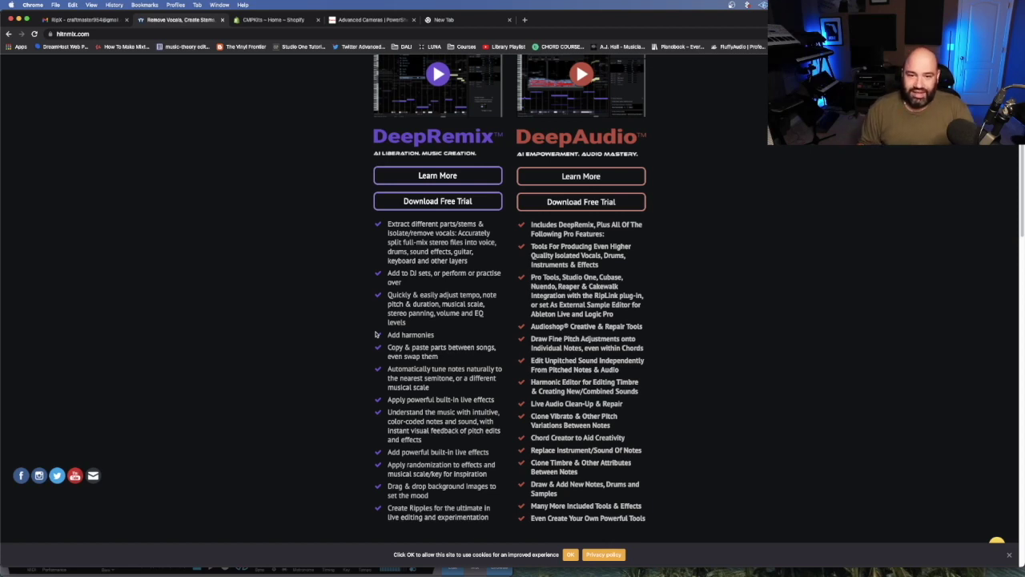
scroll(375, 334, up, 5)
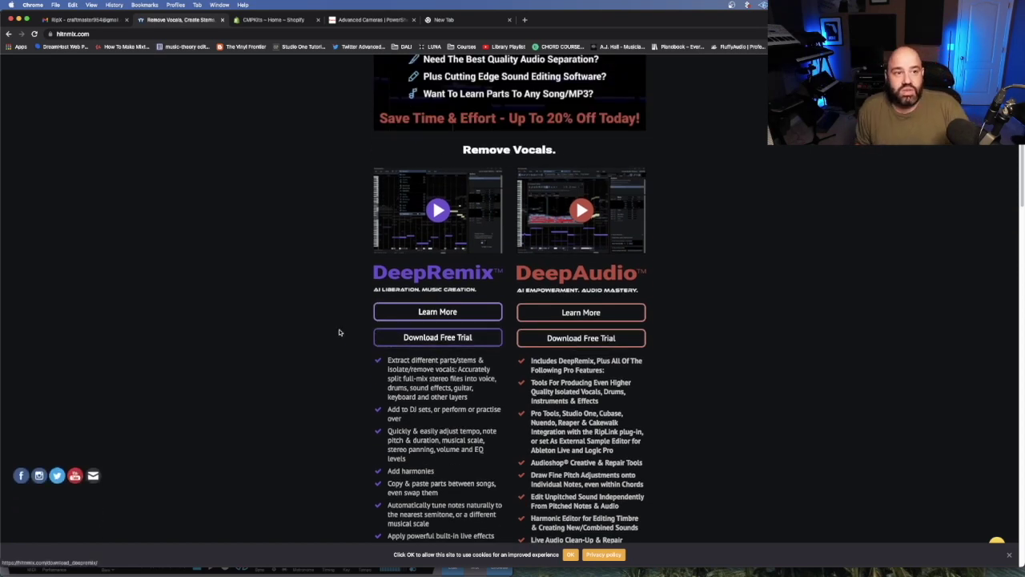
scroll(273, 289, up, 1)
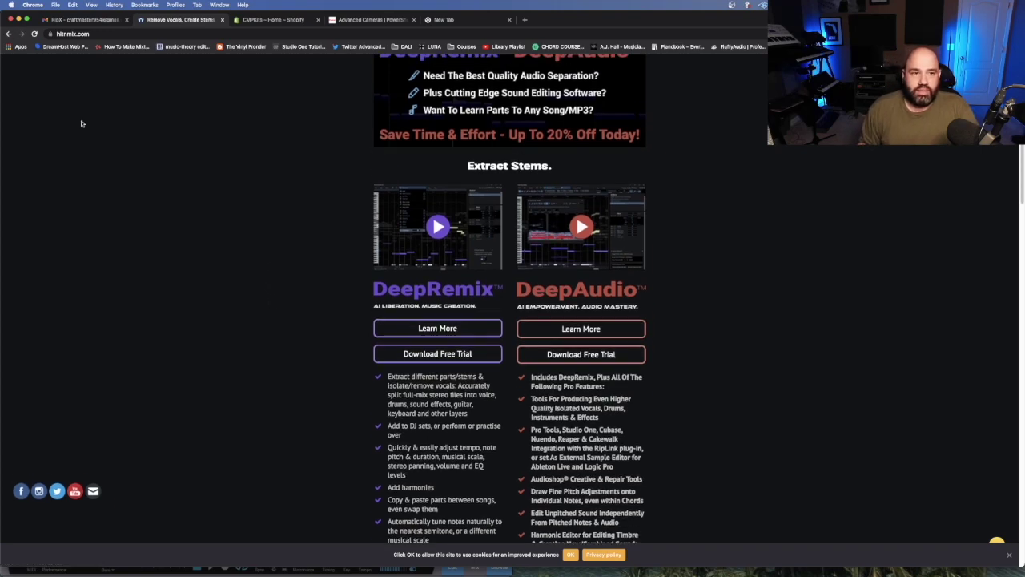
- Minimize Chrome, solo the Mixdown track in Studio One and audition it from bar 49
click(19, 20)
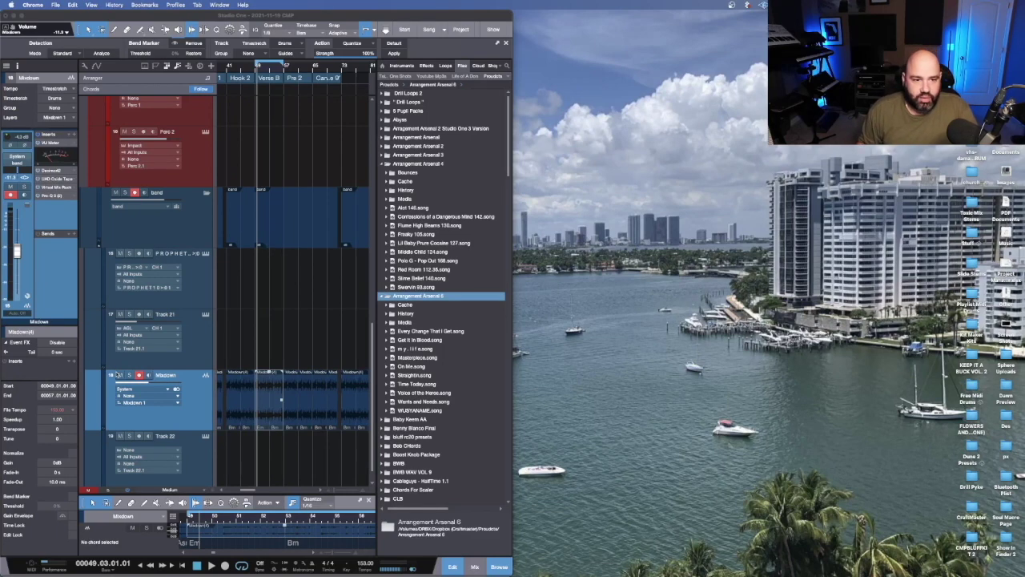
click(130, 374)
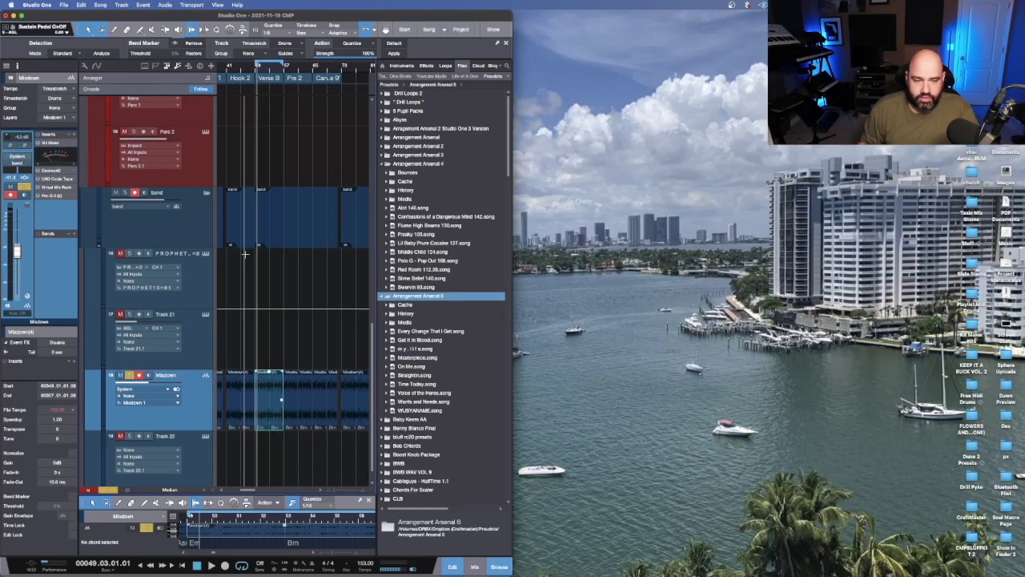
key(space)
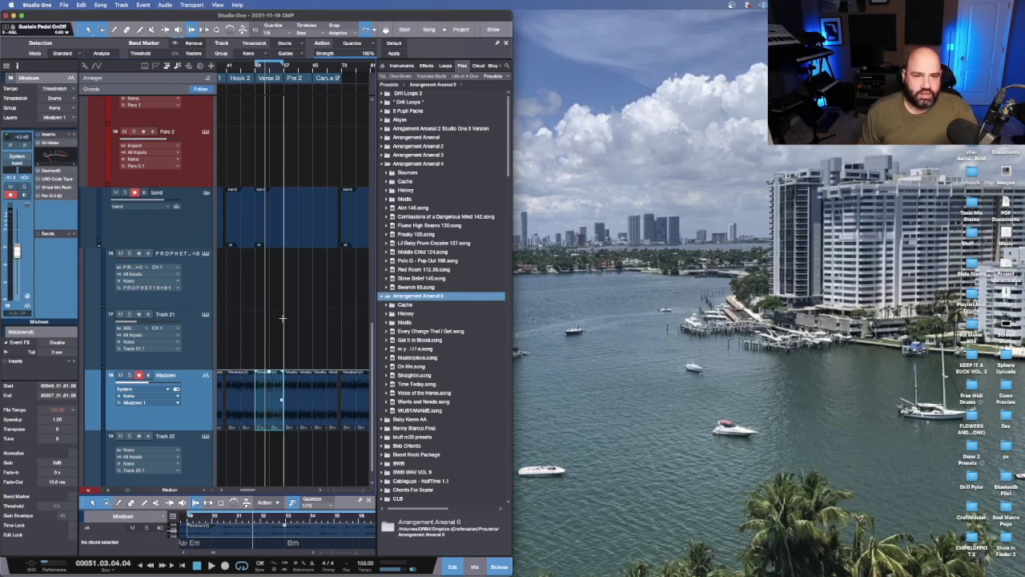
key(space)
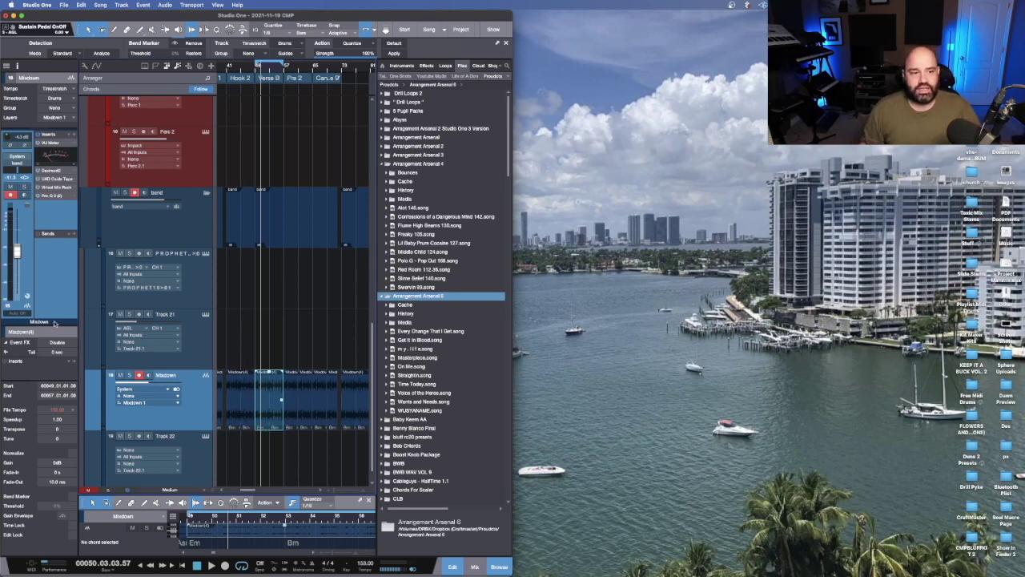
scroll(56, 320, down, 2)
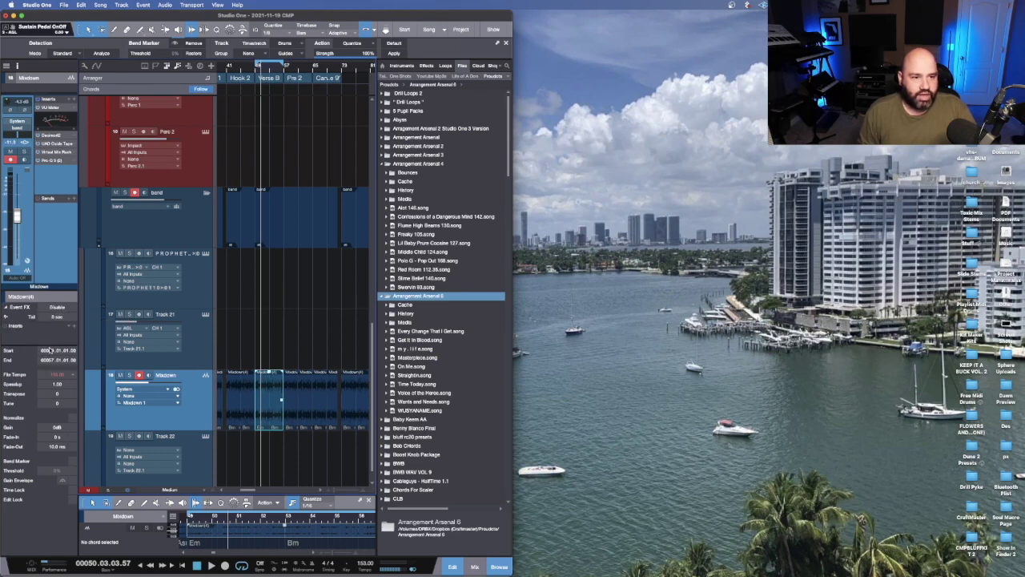
- Insert RipLink as an event effect on the Mixdown event by searching 'rip'
click(51, 350)
click(74, 328)
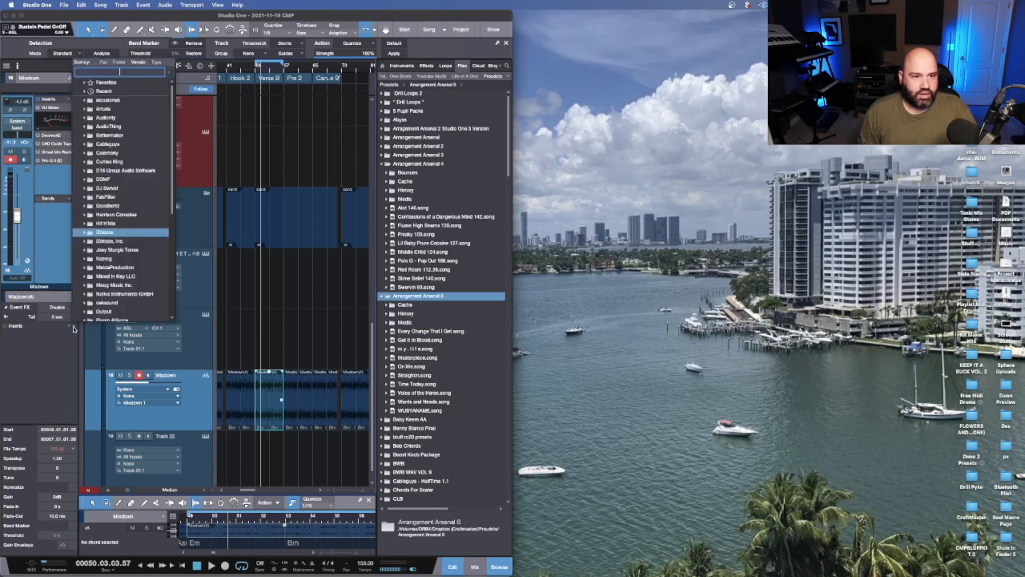
text(rip)
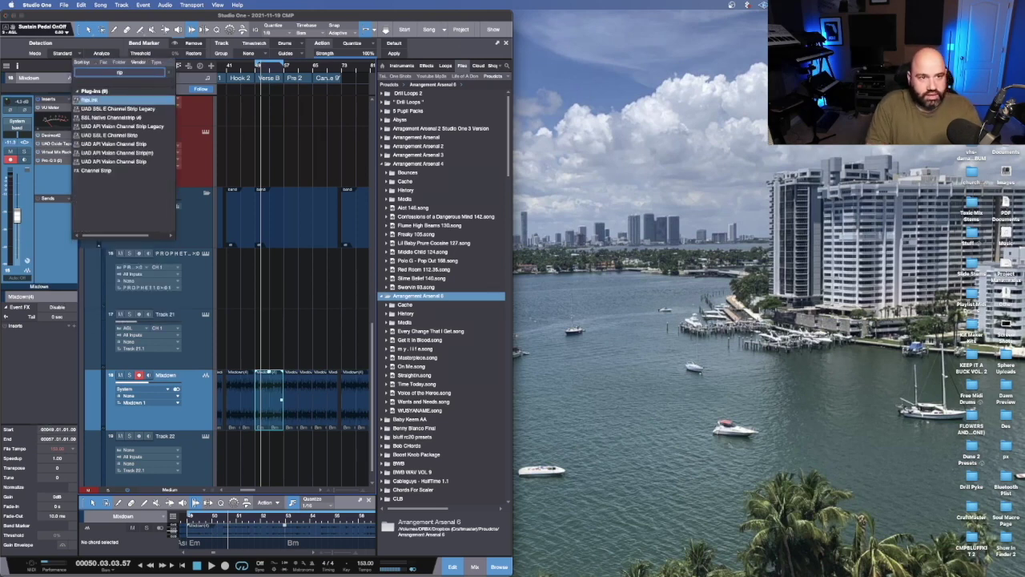
key(Return)
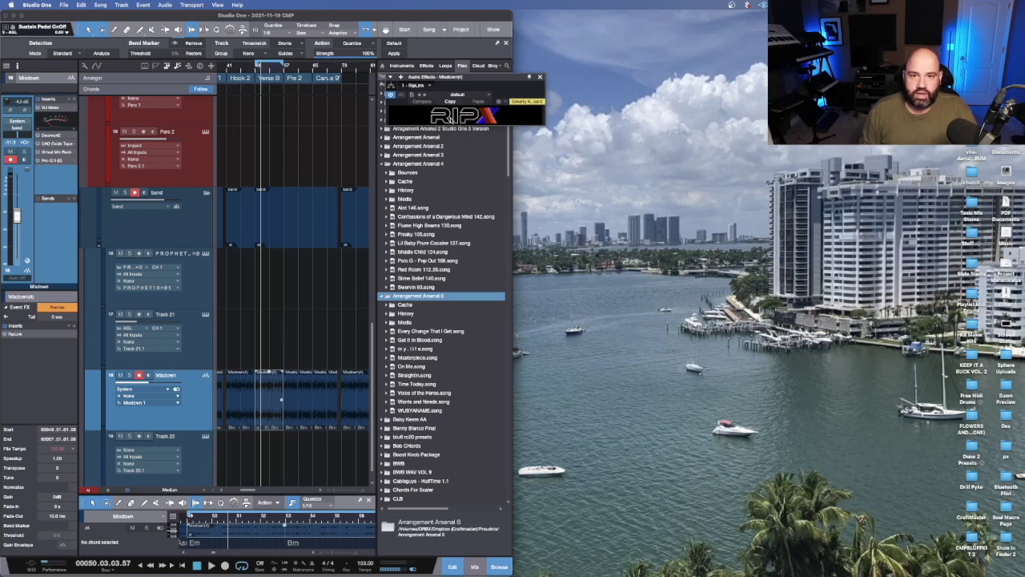
- Send the event to RipX and rip as Full Mix extracting Voice, Bass, Other Sounds and Drums
click(439, 119)
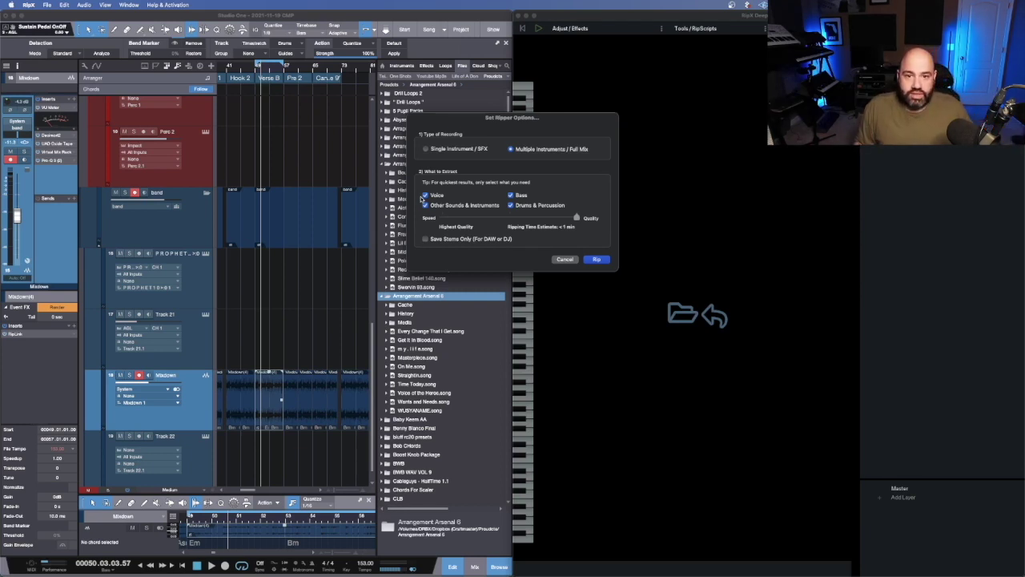
click(425, 205)
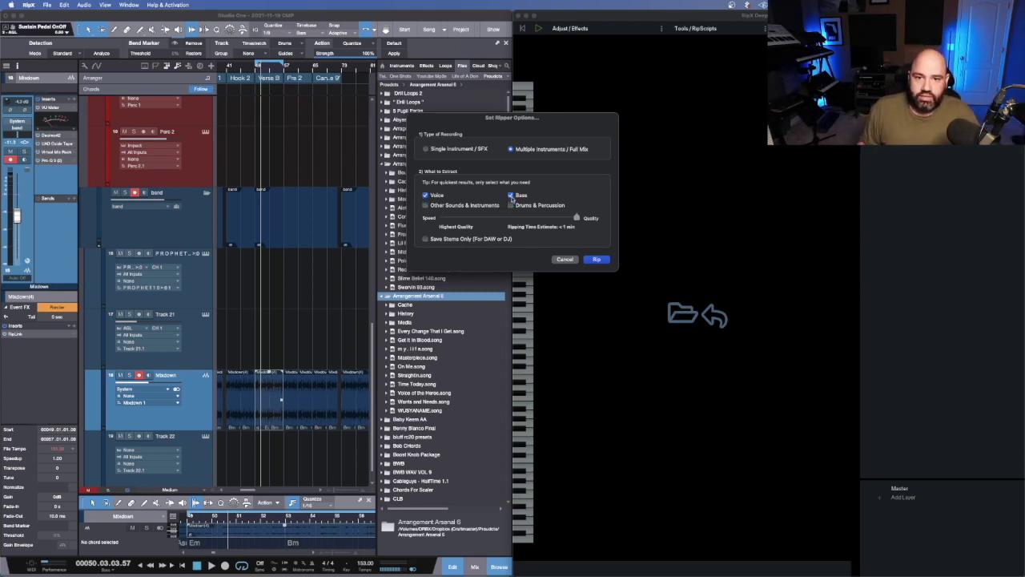
click(511, 195)
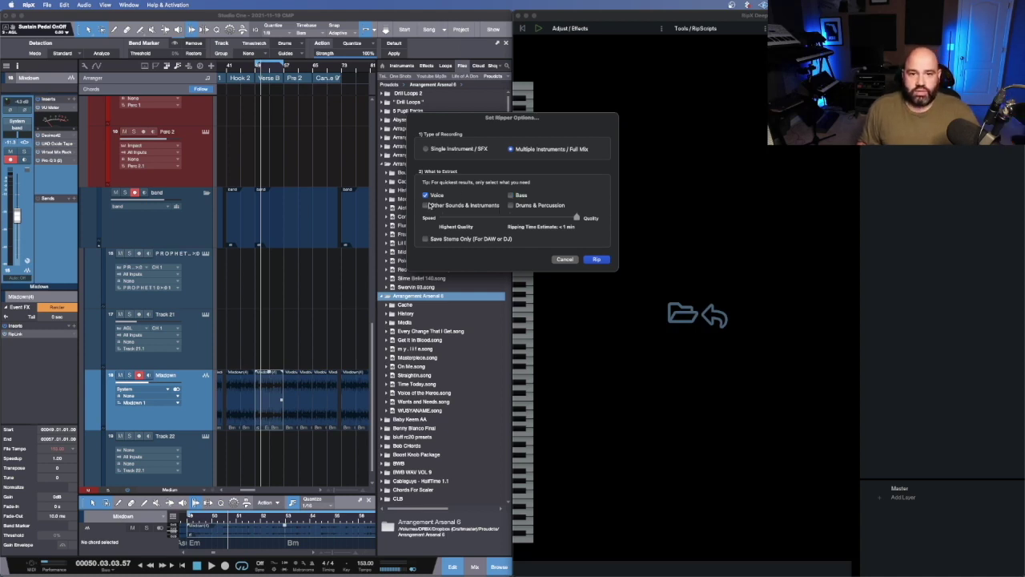
click(425, 205)
click(510, 205)
click(511, 196)
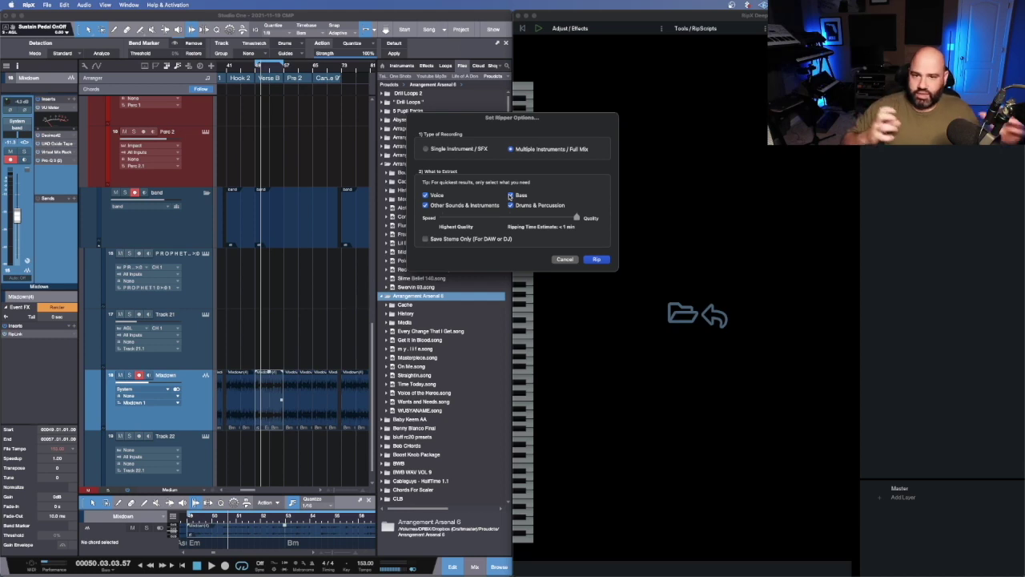
click(596, 261)
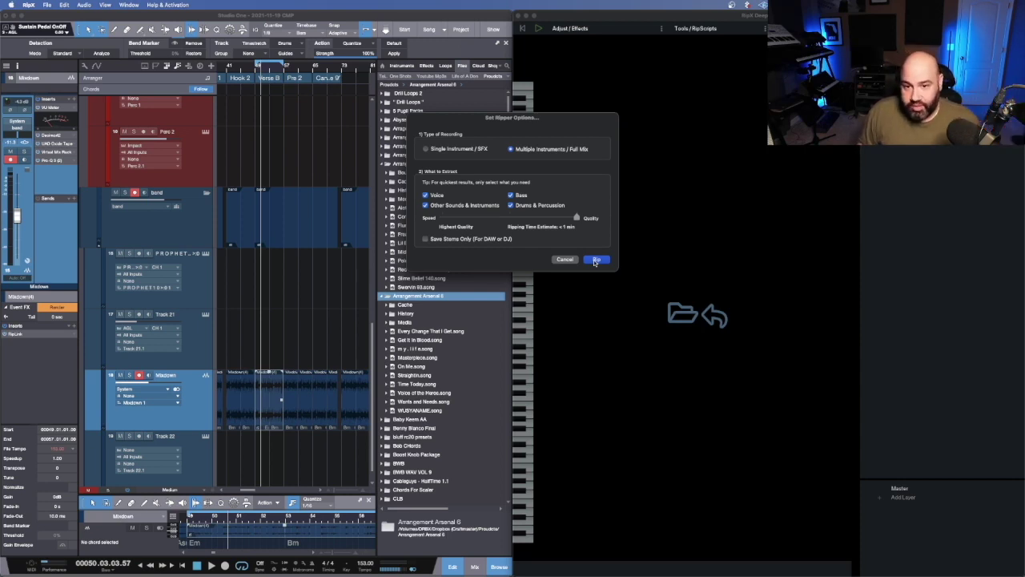
- Confirm the rip so the sample splits into Voice, Guitar, Bass, Kick Drum, Drums and Percussion layers
click(596, 260)
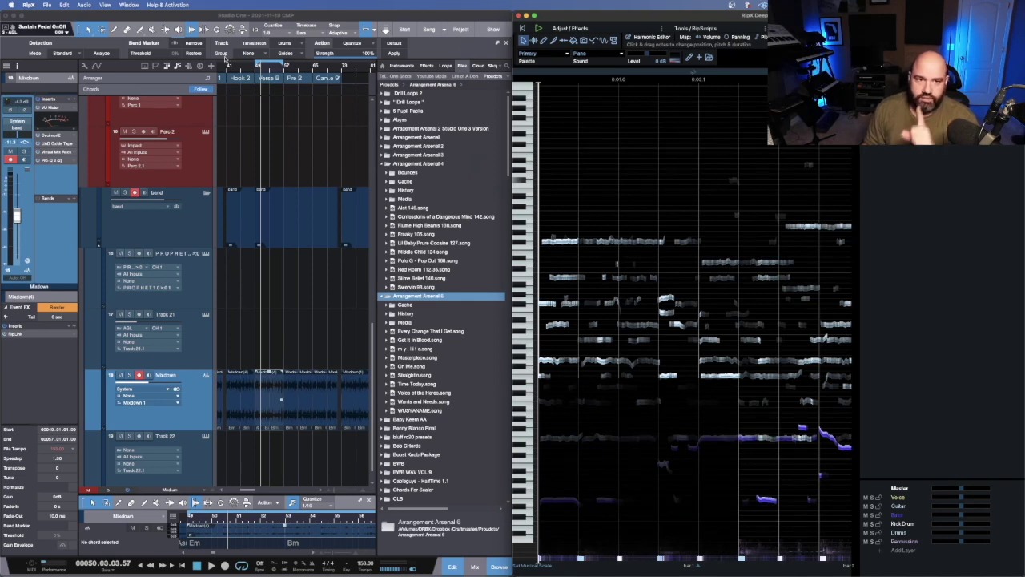
click(255, 72)
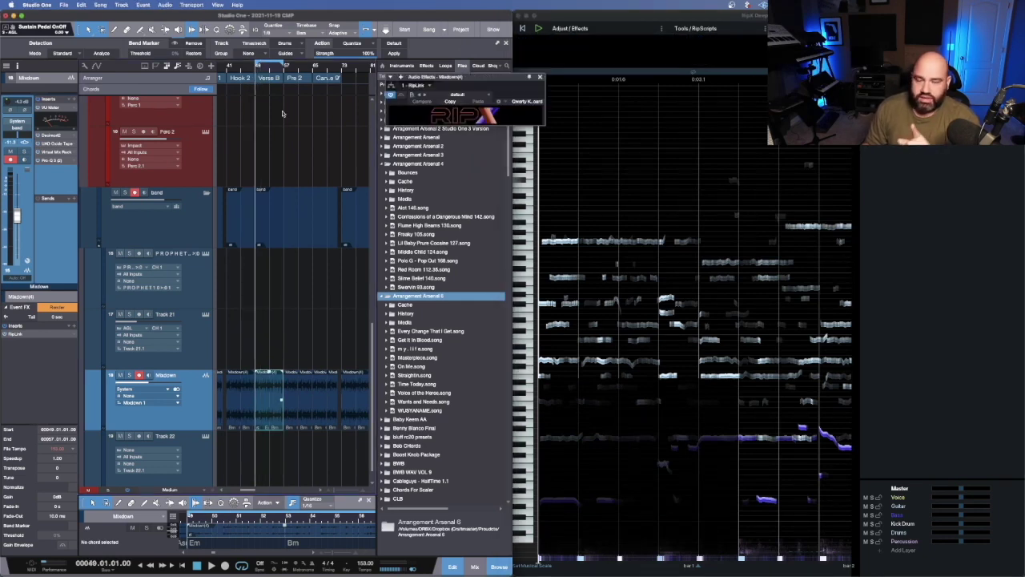
key(space)
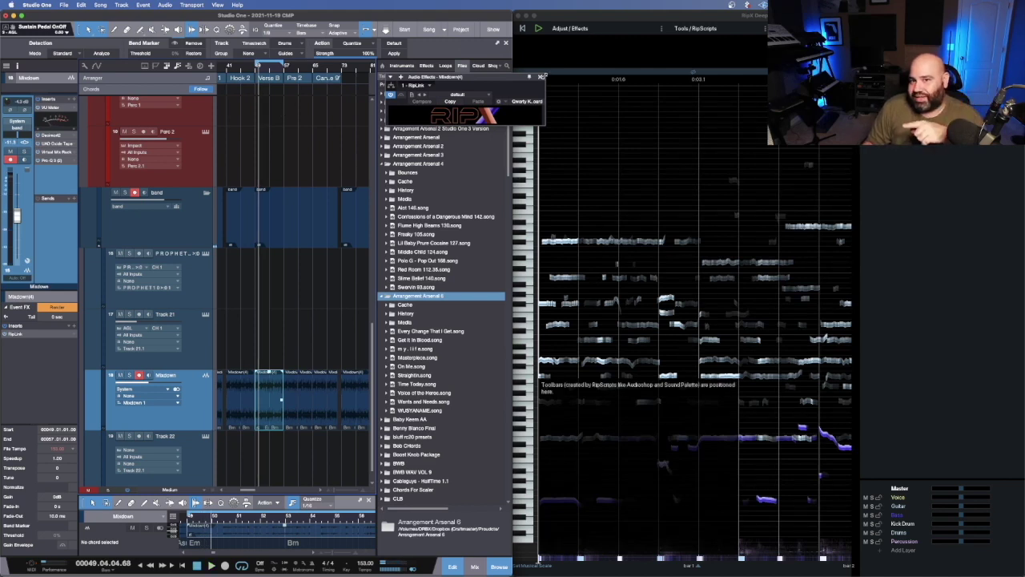
click(507, 78)
drag(507, 78, 125, 15)
click(560, 8)
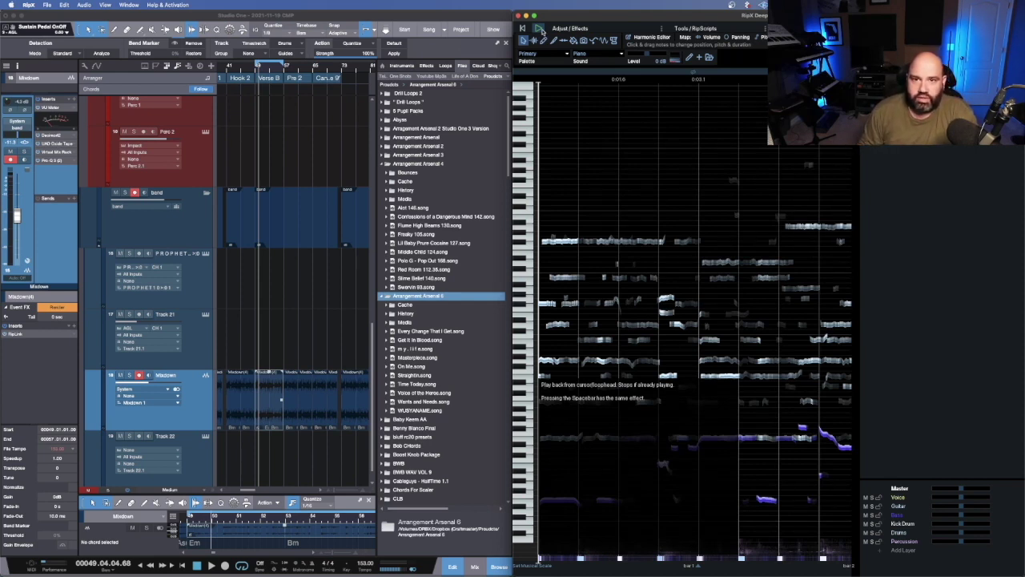
click(539, 28)
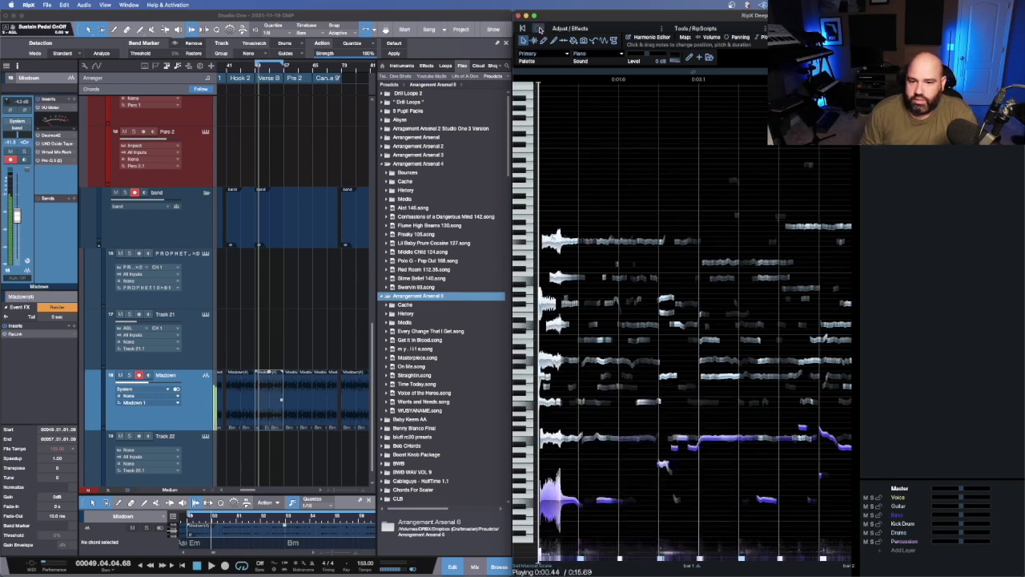
click(539, 29)
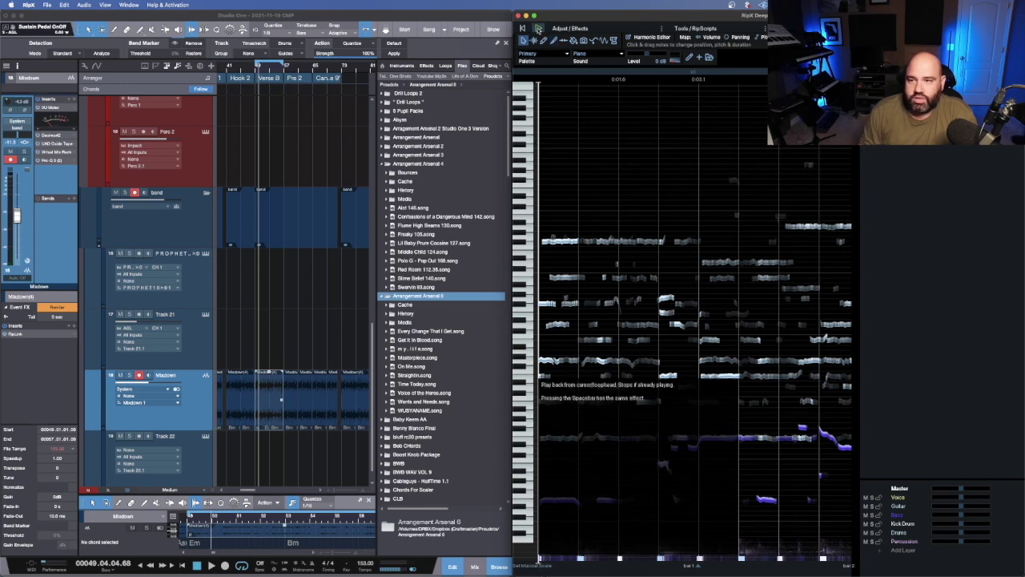
- Adjust the Kick Drum layer level by ear while playing, settling at -11 dB, then stop
click(961, 525)
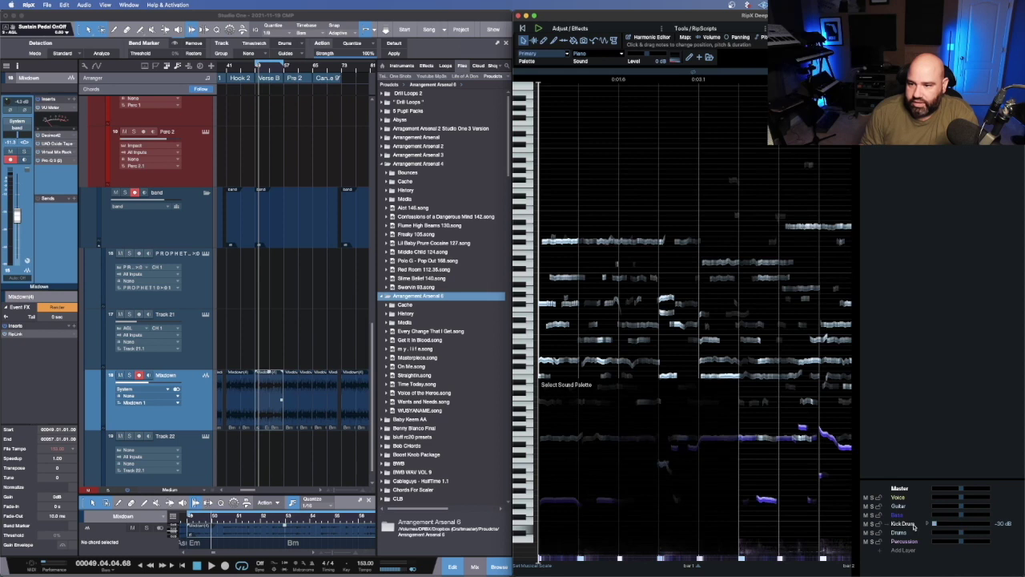
click(538, 29)
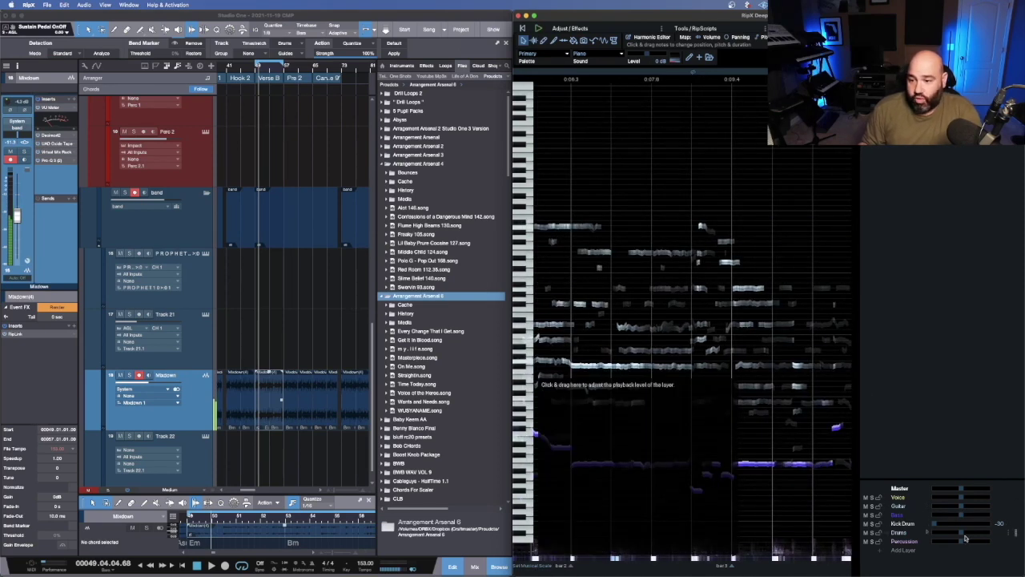
drag(932, 524, 944, 528)
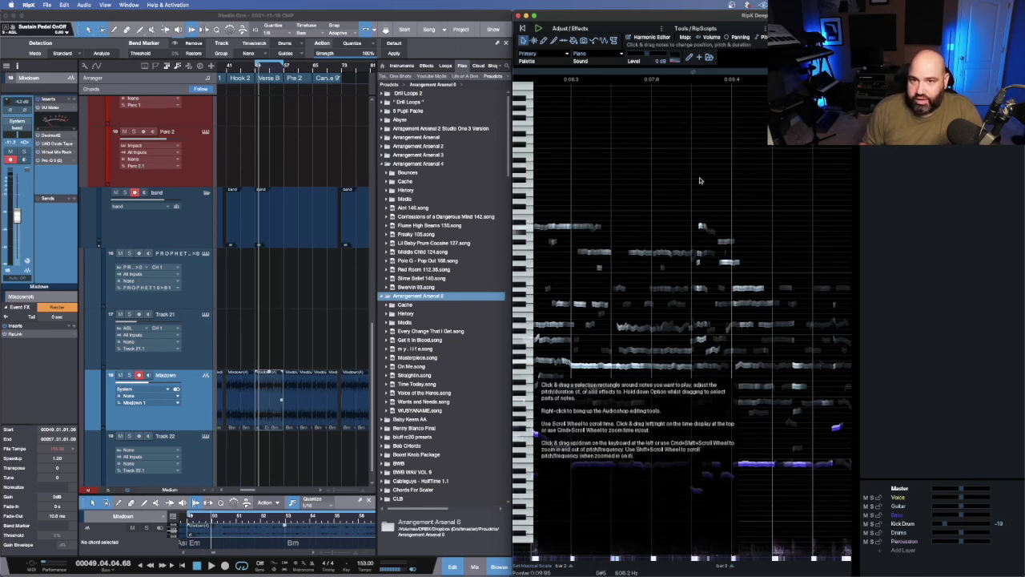
click(537, 29)
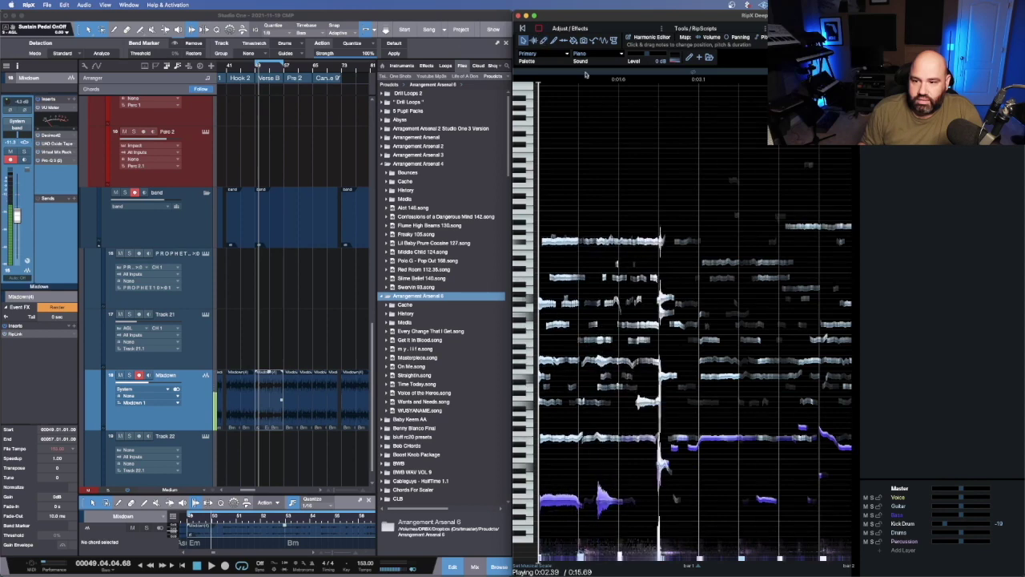
drag(947, 522, 952, 525)
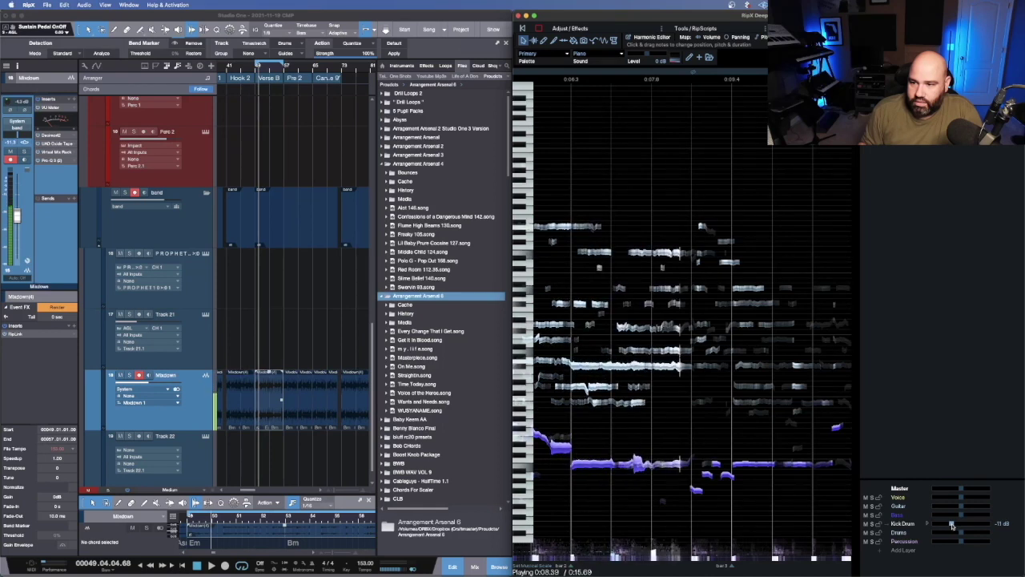
click(539, 29)
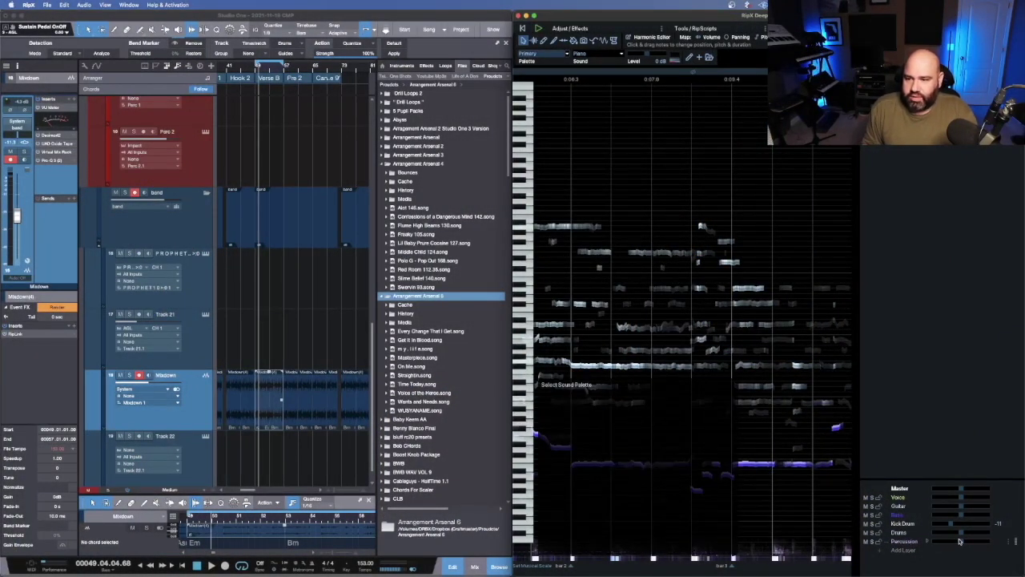
- Turn the Drums layer down to -15 dB, auditioning the remix from the start
drag(959, 542, 948, 540)
click(522, 29)
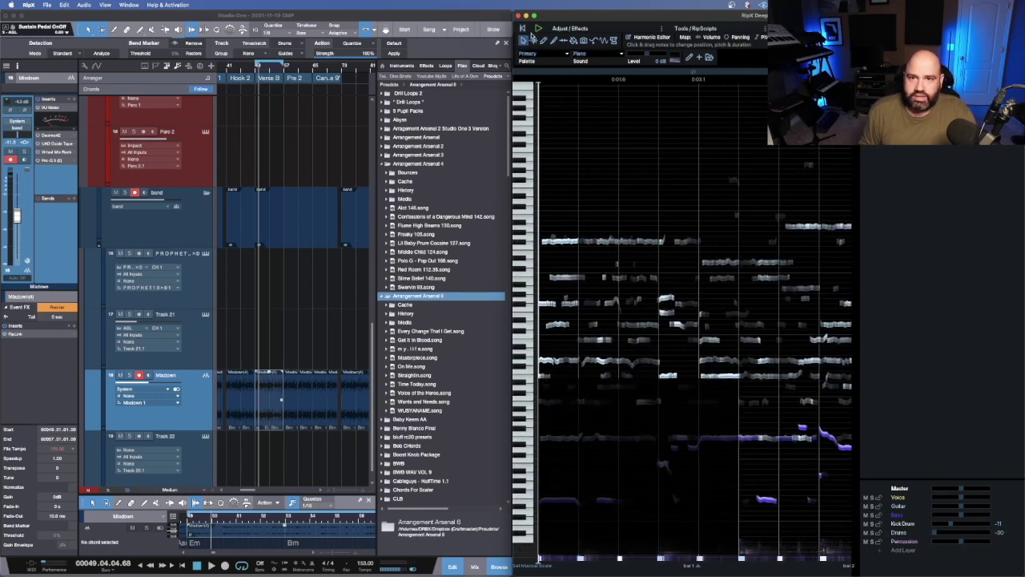
click(538, 29)
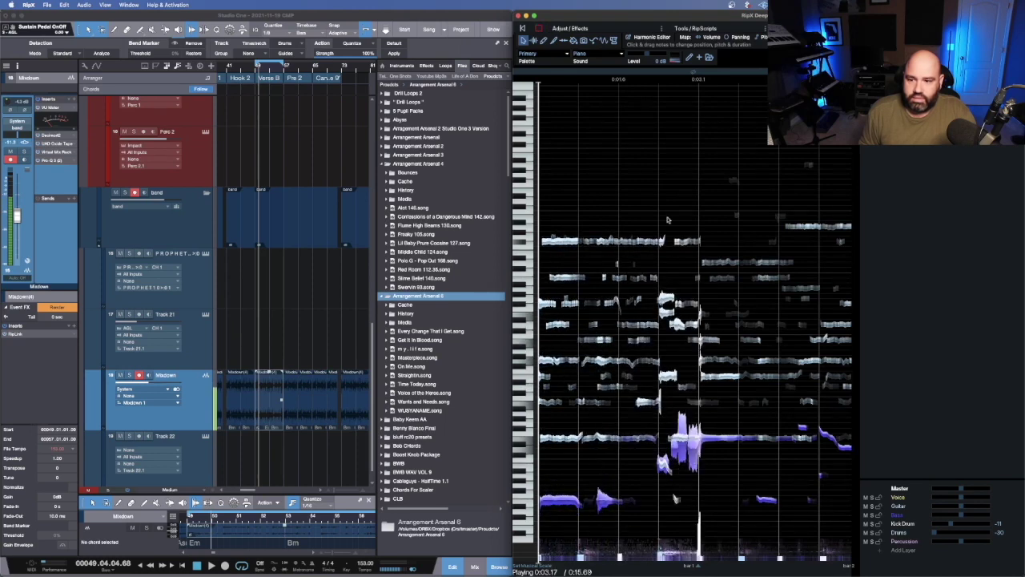
drag(934, 532, 960, 537)
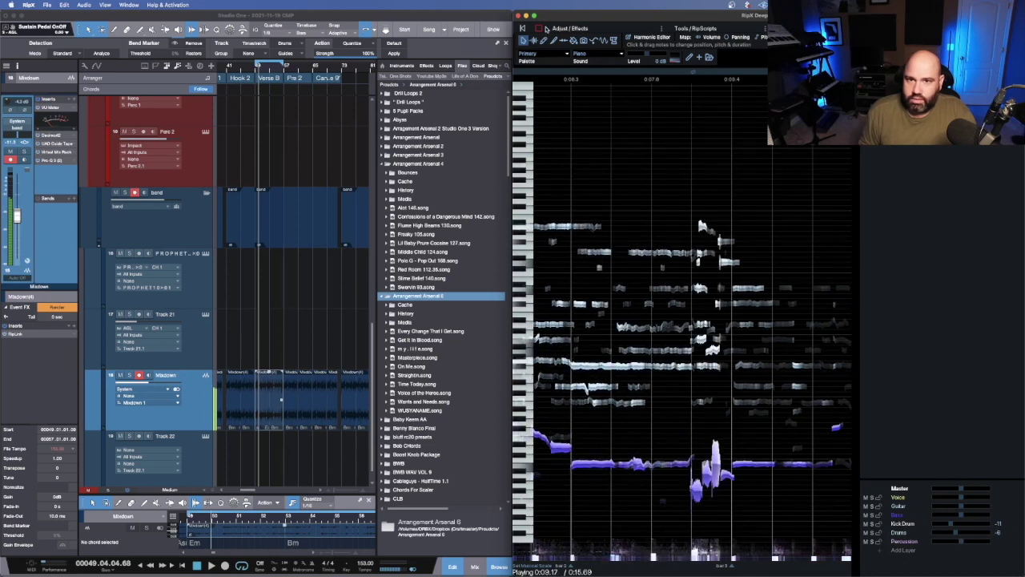
click(539, 29)
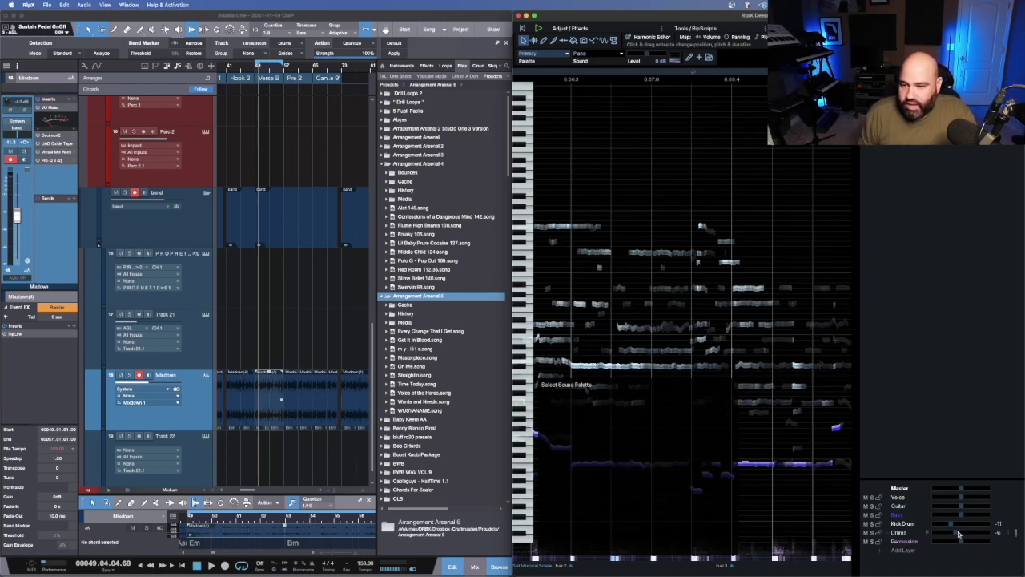
drag(958, 533, 955, 532)
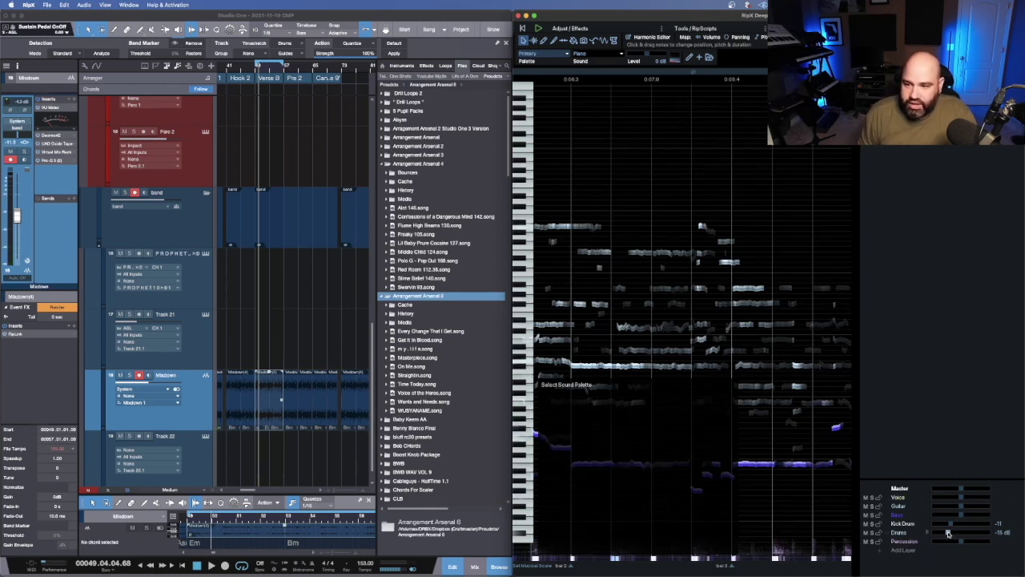
- Set the Percussion layer to -7 dB while auditioning the remix
drag(961, 541, 905, 545)
click(525, 30)
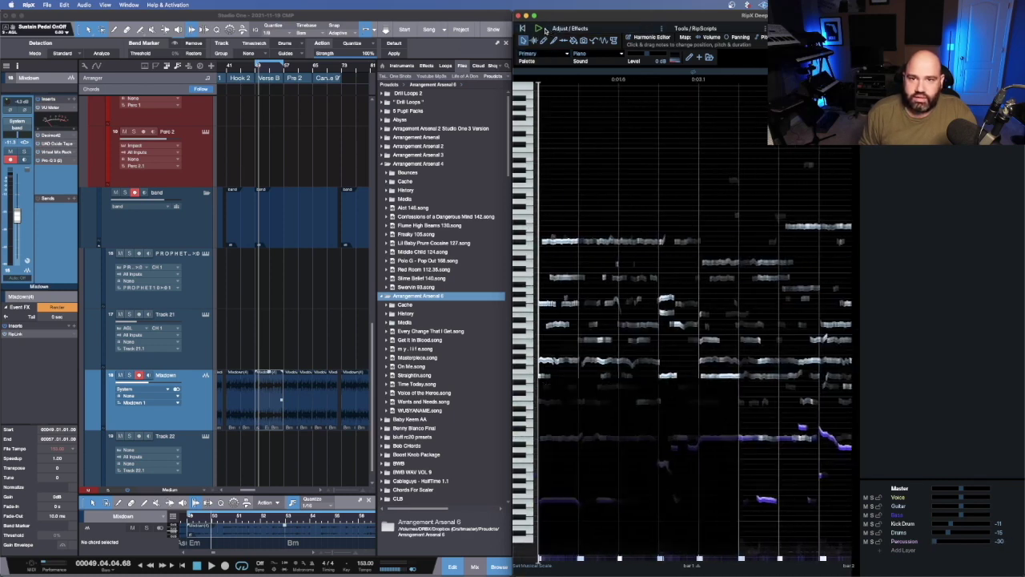
click(540, 28)
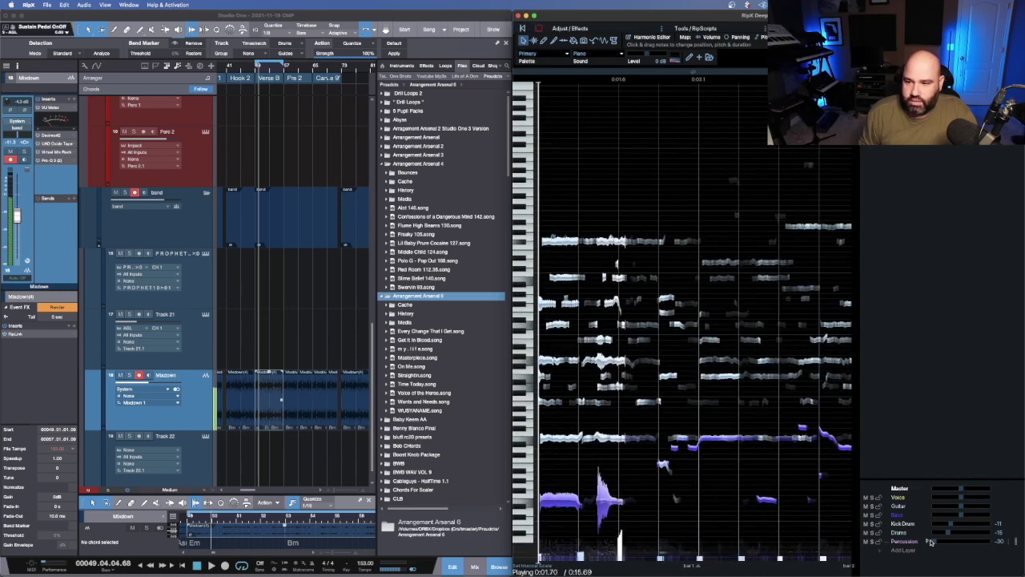
click(540, 30)
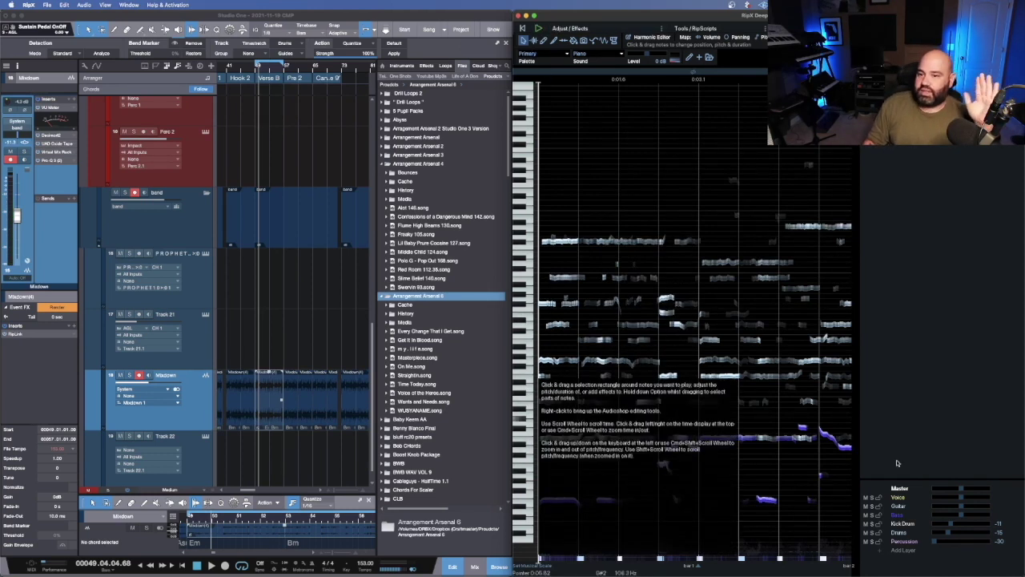
drag(935, 542, 950, 545)
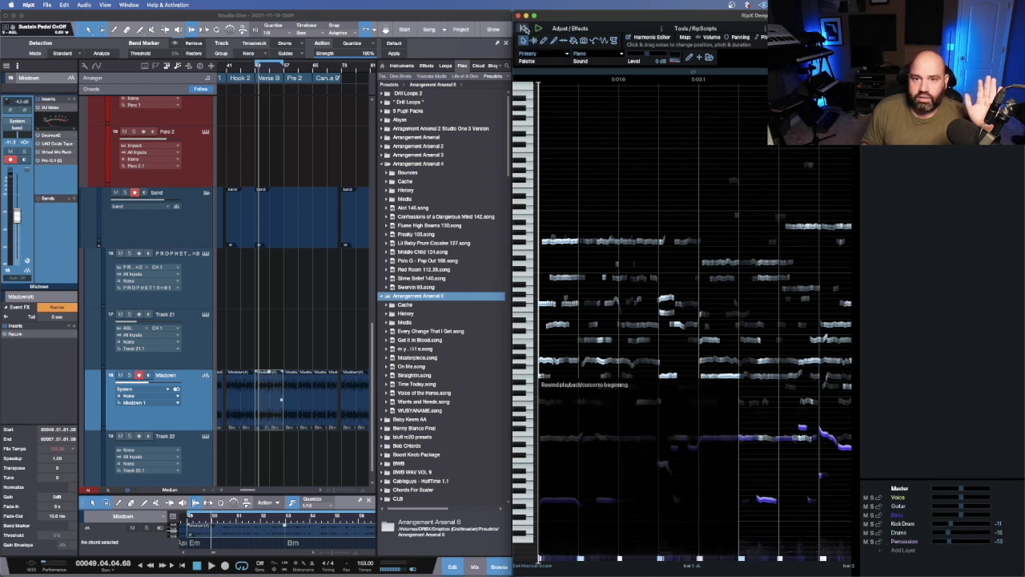
click(537, 28)
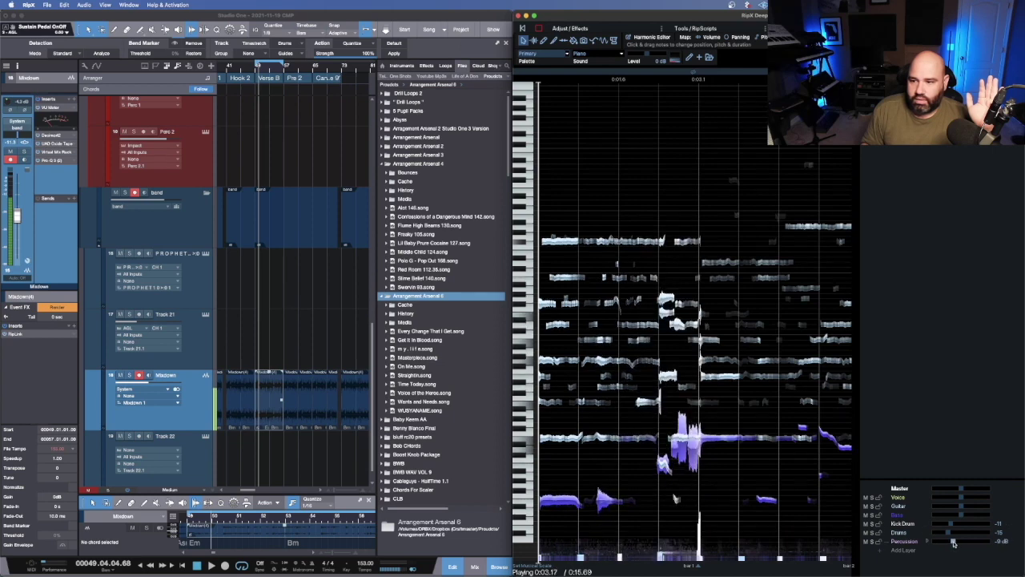
drag(951, 542, 954, 543)
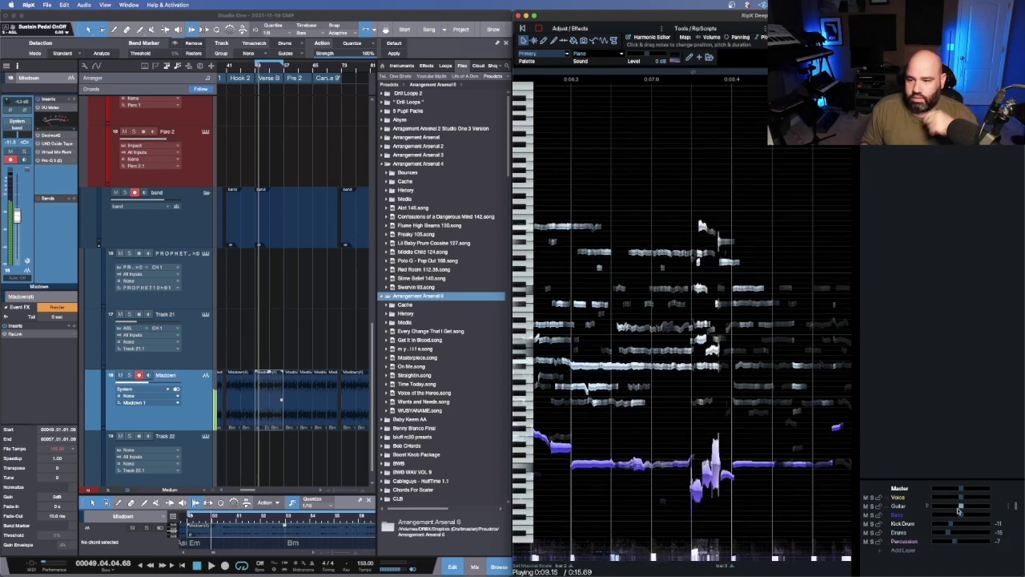
- Raise the Guitar layer to +4 dB and lower Bass to -8 dB during playback, then stop
key(space)
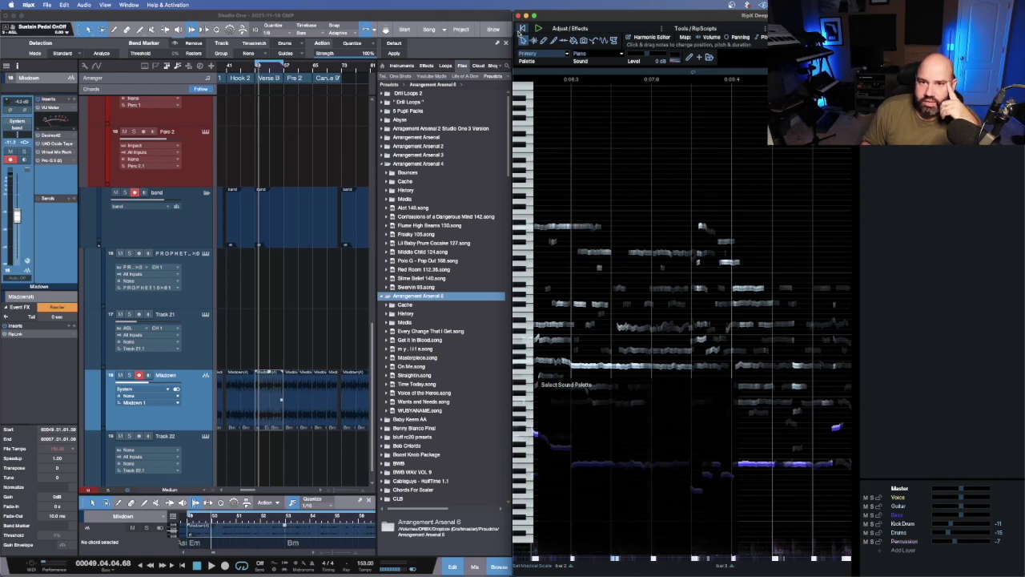
click(522, 28)
click(538, 28)
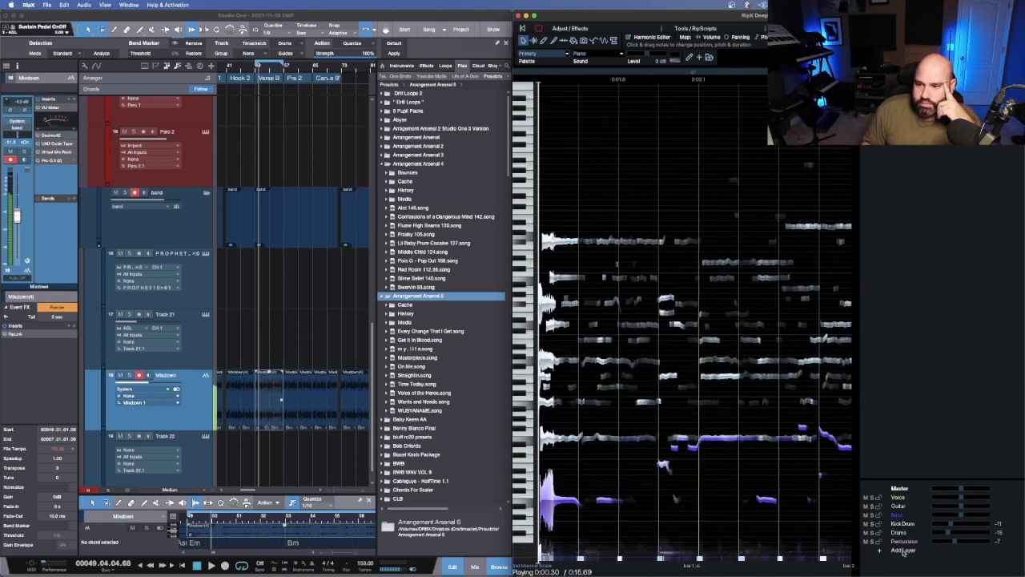
mouse_move(966, 507)
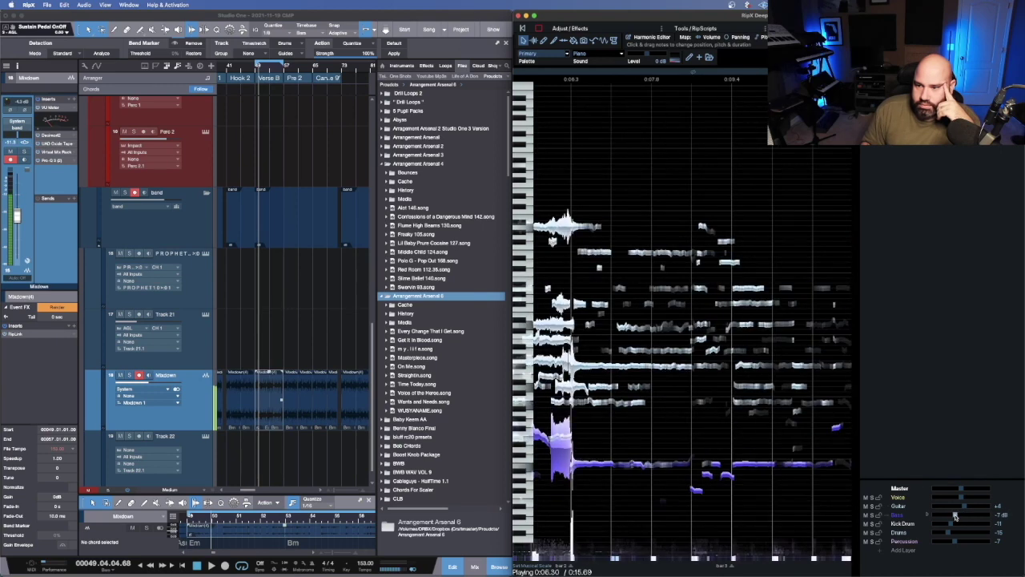
drag(952, 516, 954, 516)
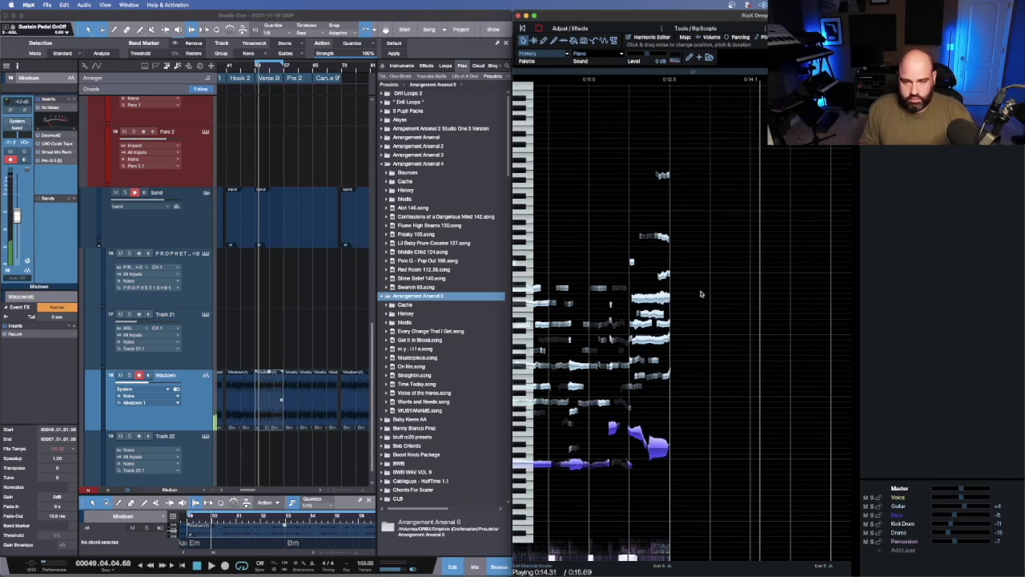
key(space)
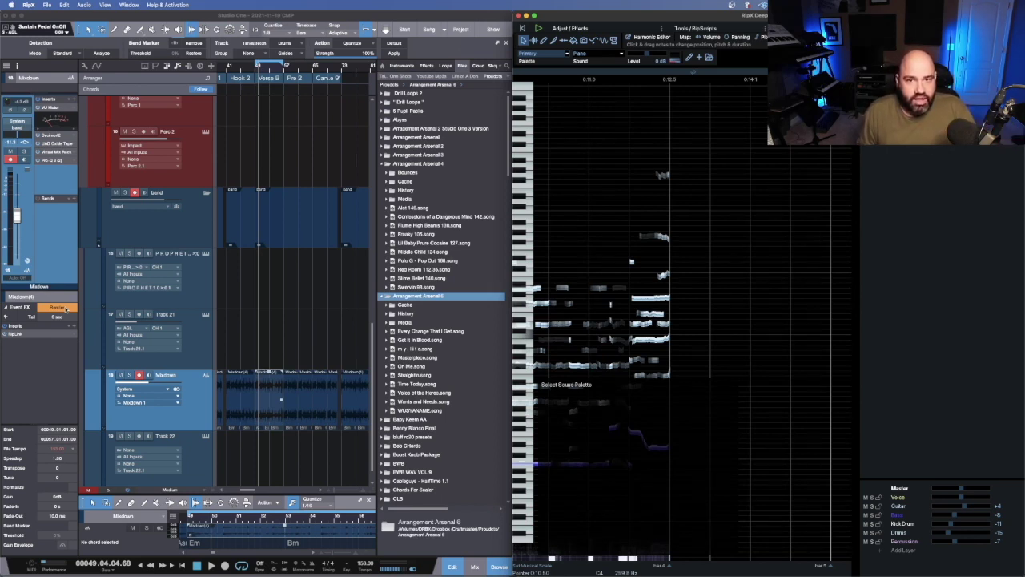
- Use File > Update to send the remix back to Studio One
click(49, 6)
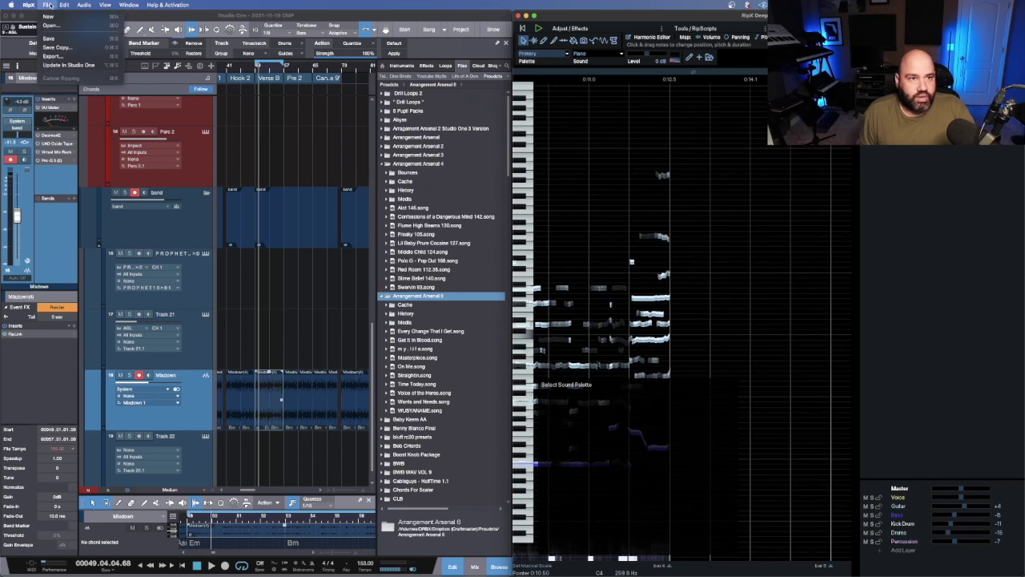
click(74, 65)
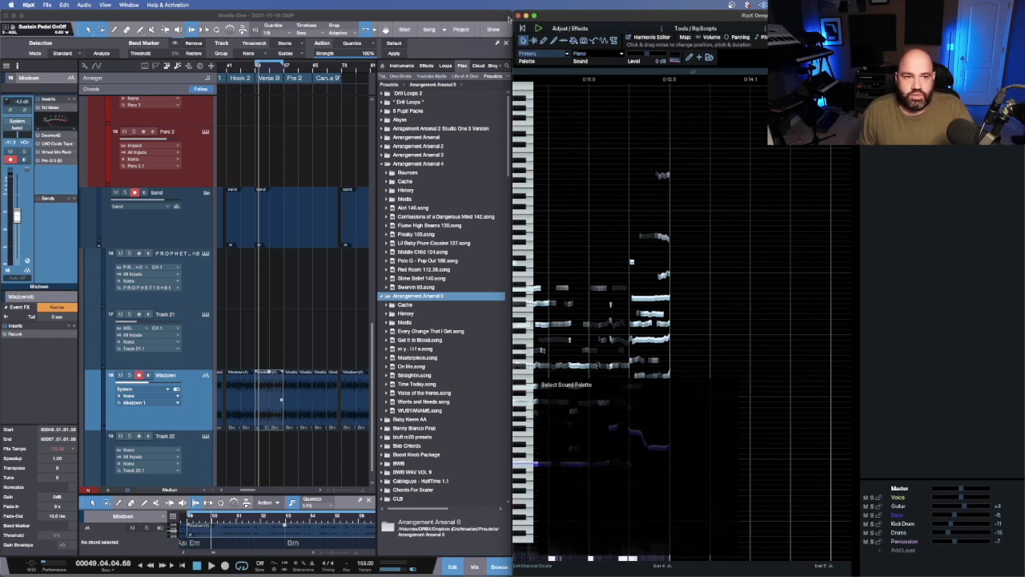
click(46, 4)
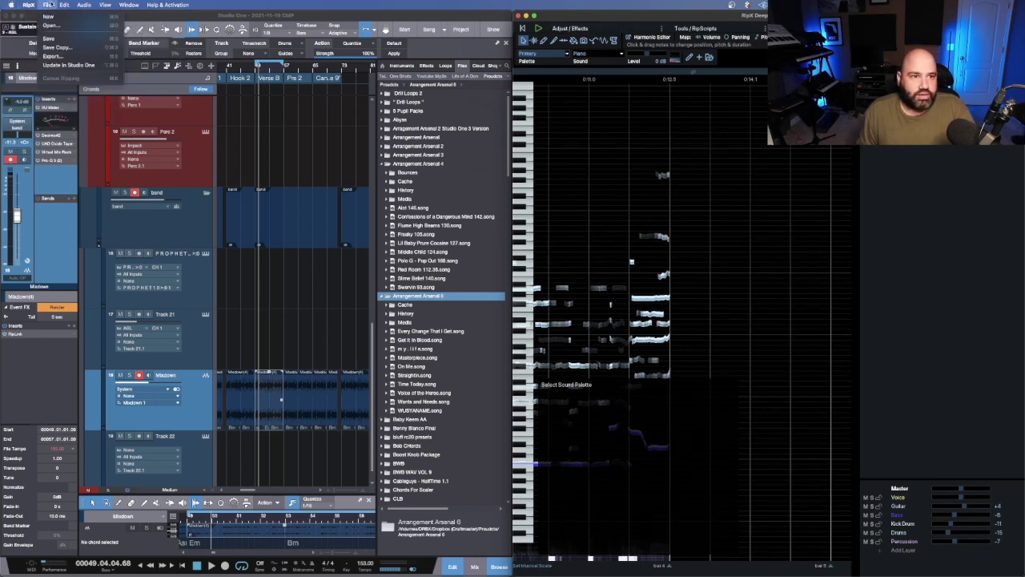
click(69, 64)
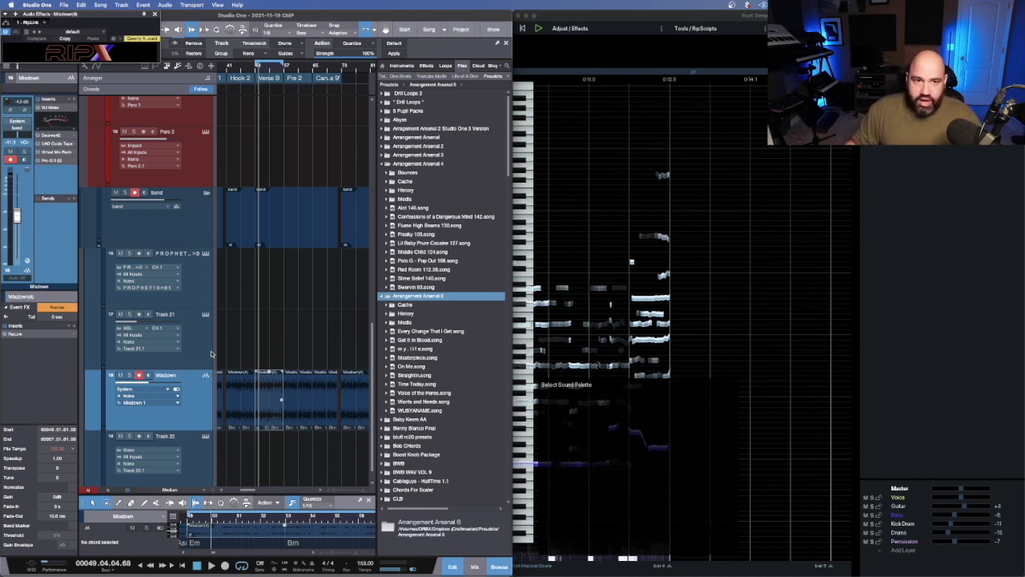
- Rewind to bar 48, play the updated mix in Studio One, then bring RipX back to the front
key(KP_Subtract)
key(space)
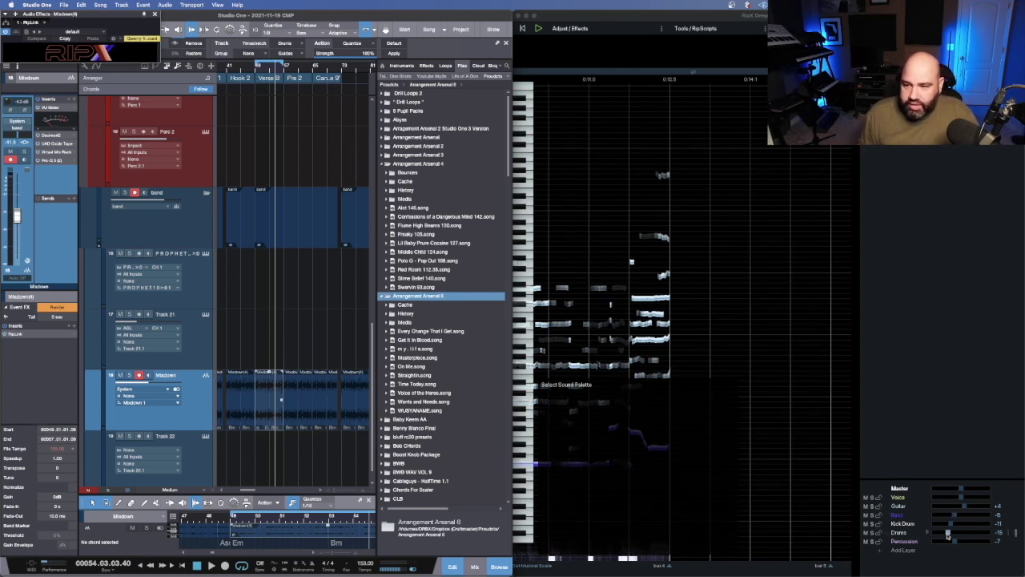
click(947, 535)
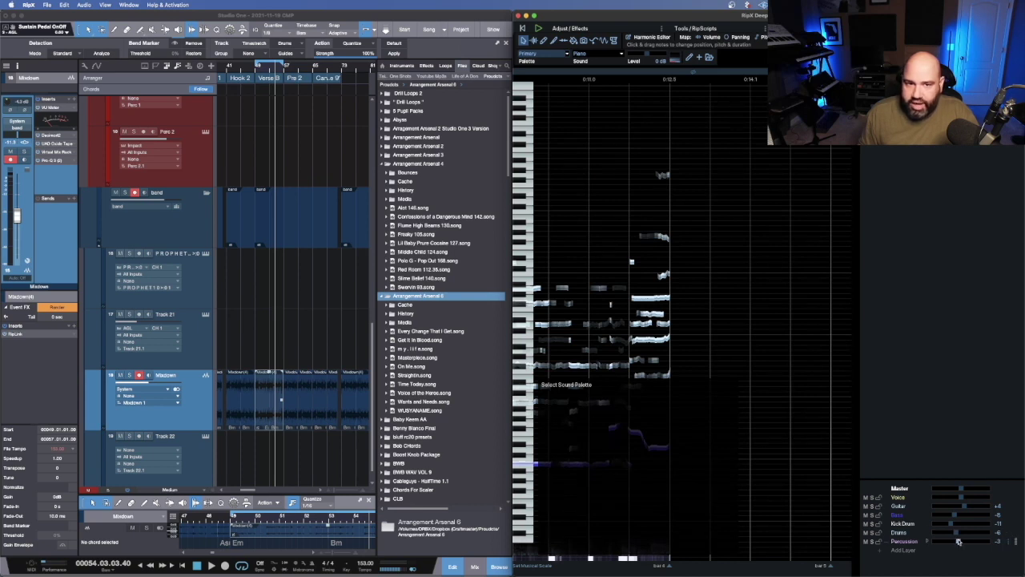
- Send the adjusted remix to Studio One via File > Update and play from bar 49
click(46, 4)
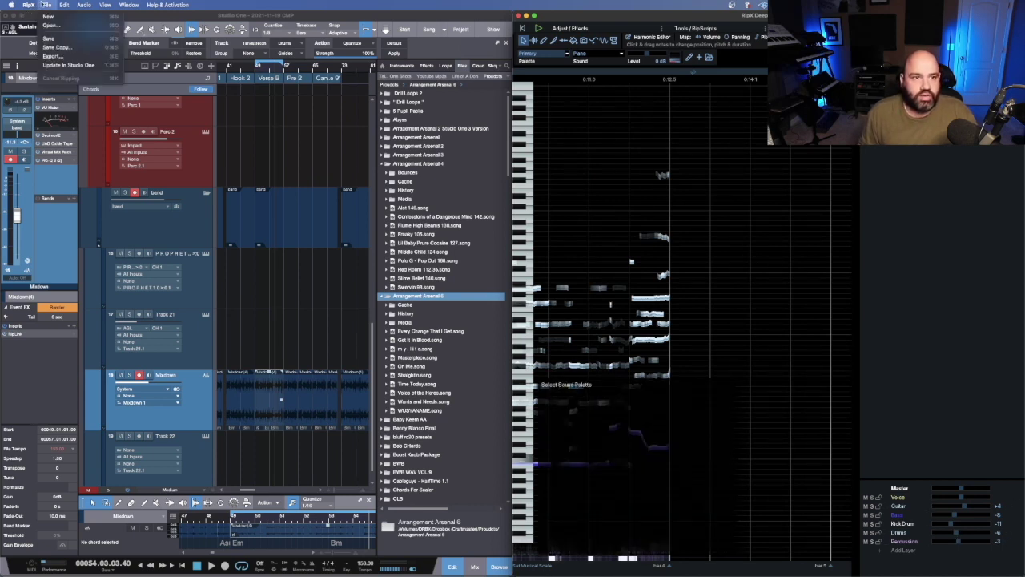
click(69, 65)
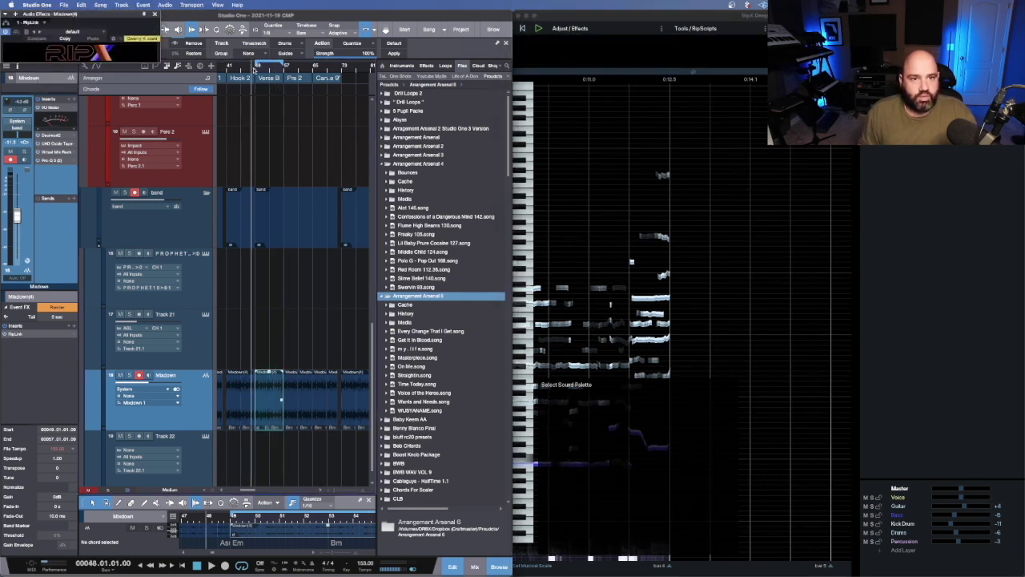
click(255, 70)
key(space)
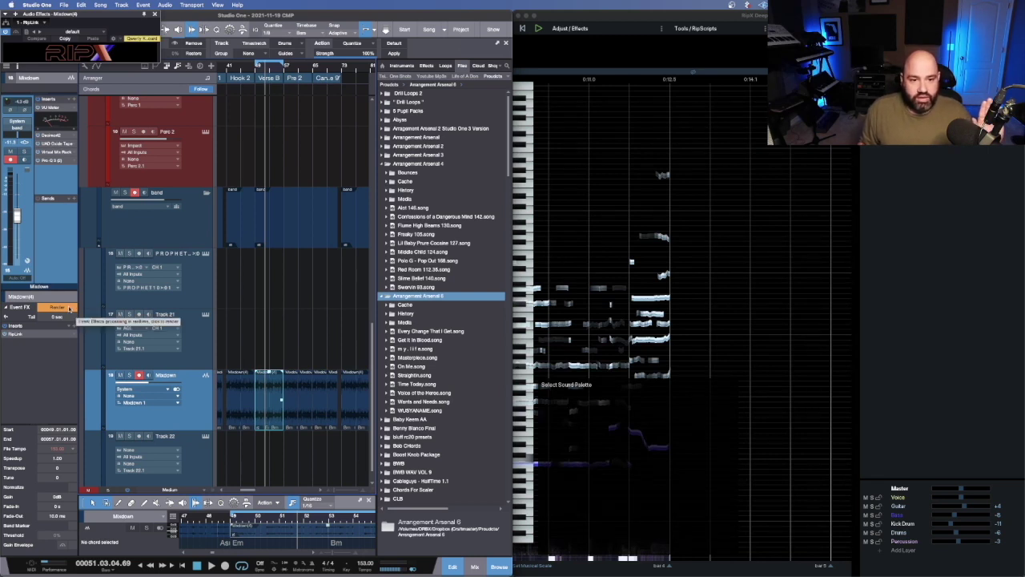
- Render the RipX Event FX into the Mixdown event and replay from around bar 49
click(69, 308)
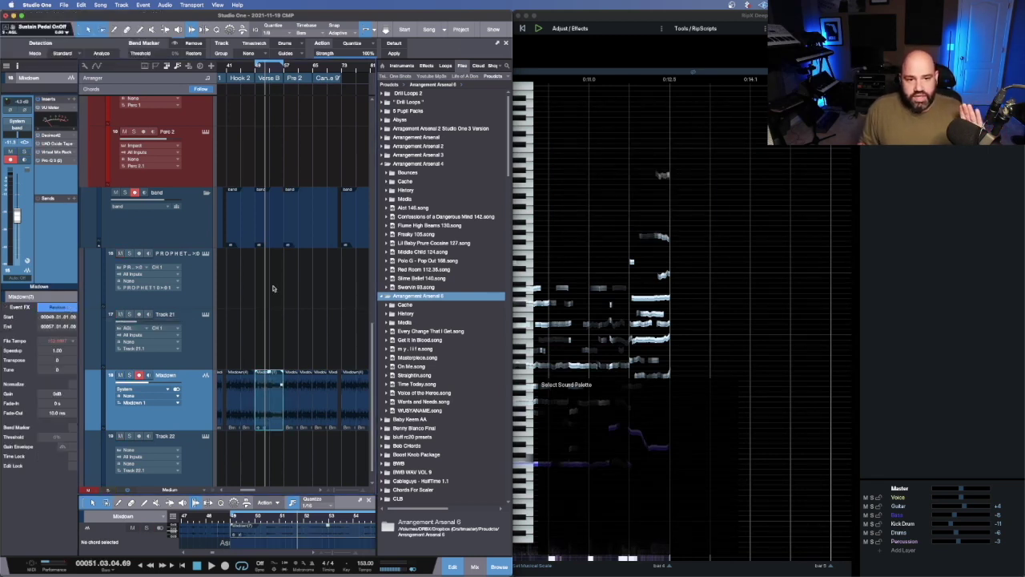
scroll(245, 392, up, 2)
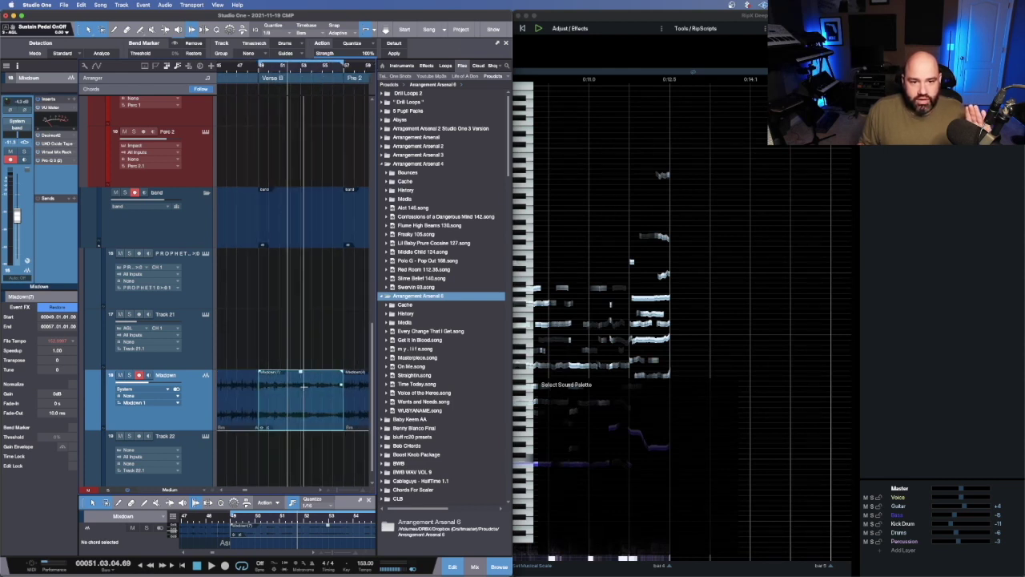
click(257, 69)
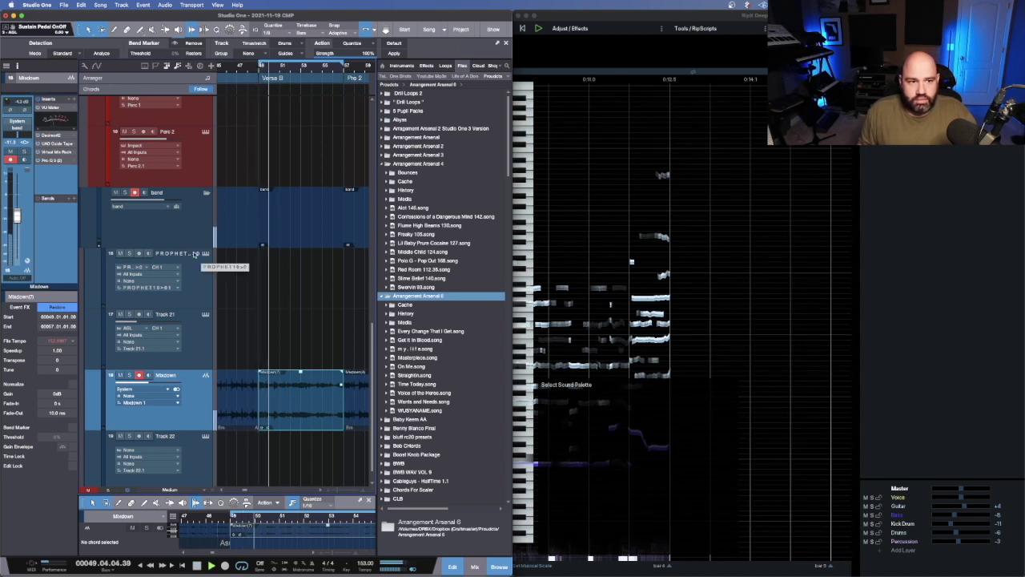